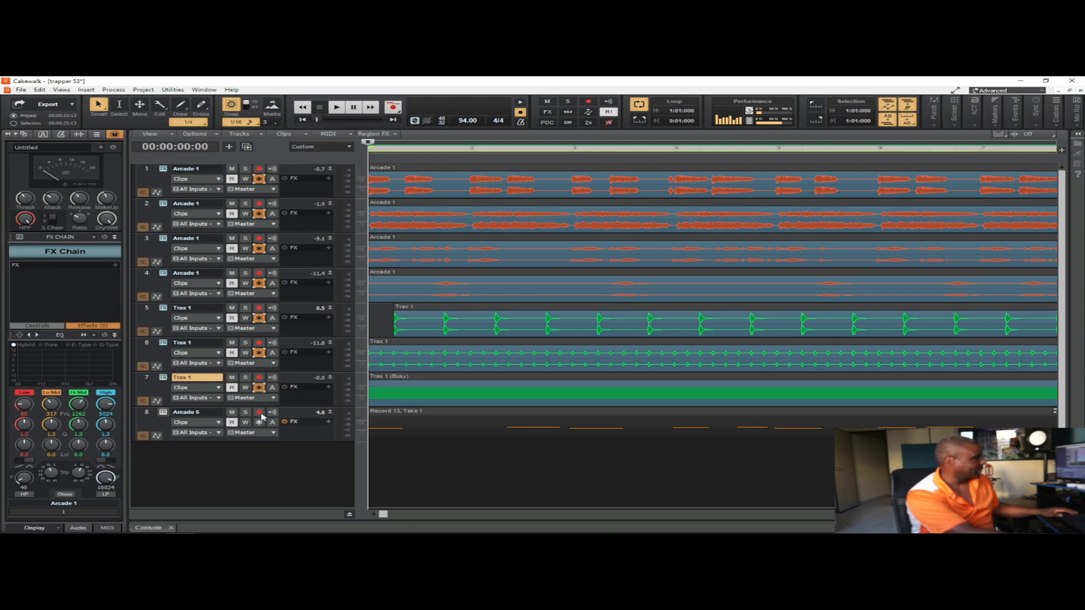
pyautogui.click(259, 413)
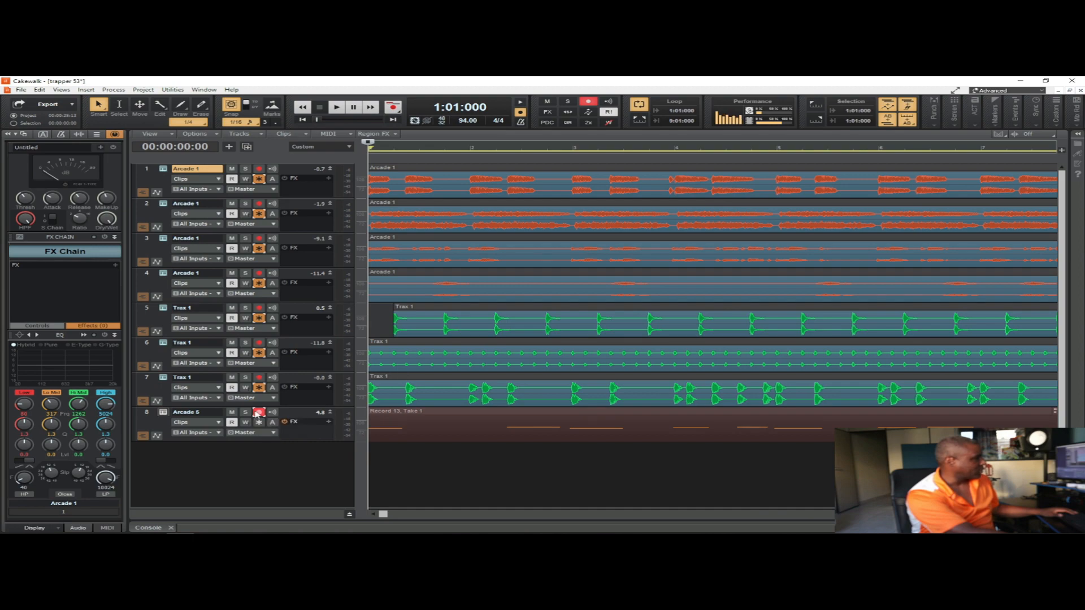
pyautogui.click(259, 413)
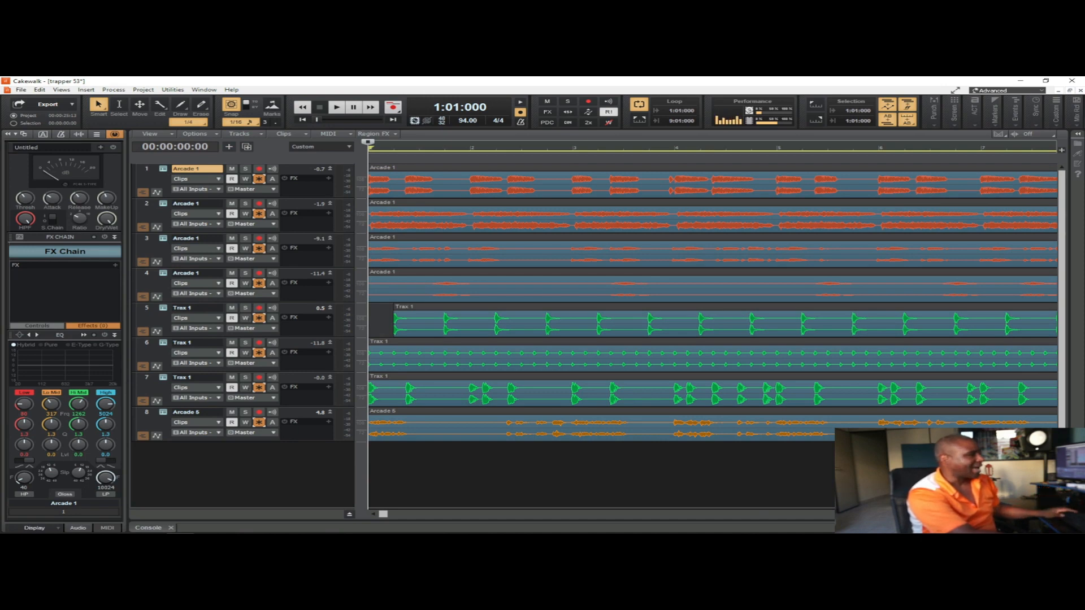
# Step: Delete the clip tails that extend past measure 9 on all eight tracks
pyautogui.hotkey('ctrl', 'Left')
pyautogui.hotkey('ctrl', 'Left')
pyautogui.hotkey('ctrl', 'Left')
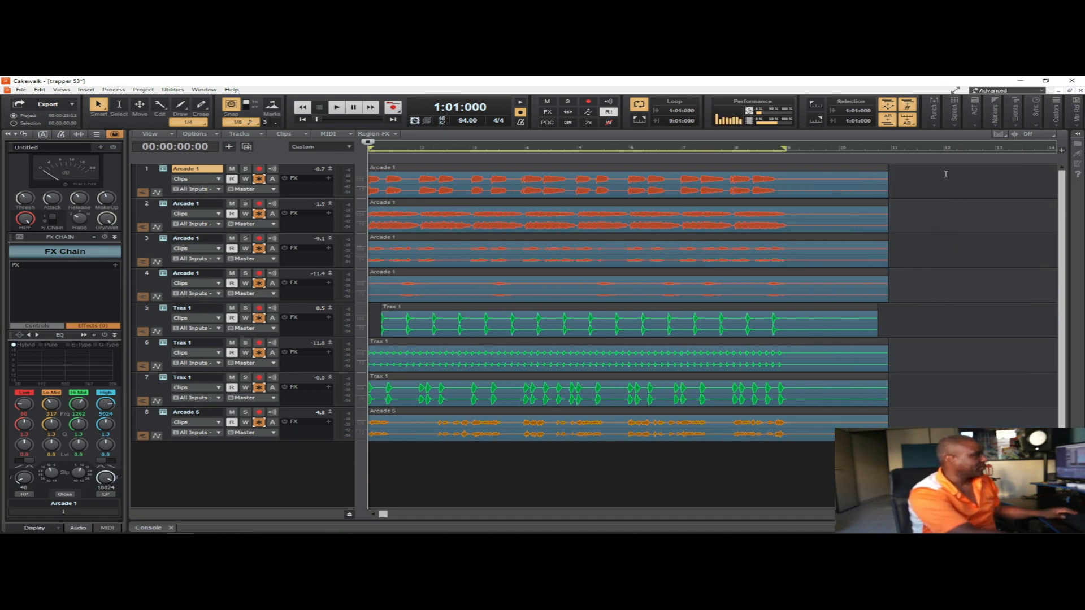
pyautogui.moveTo(942, 167); pyautogui.dragTo(786, 419)
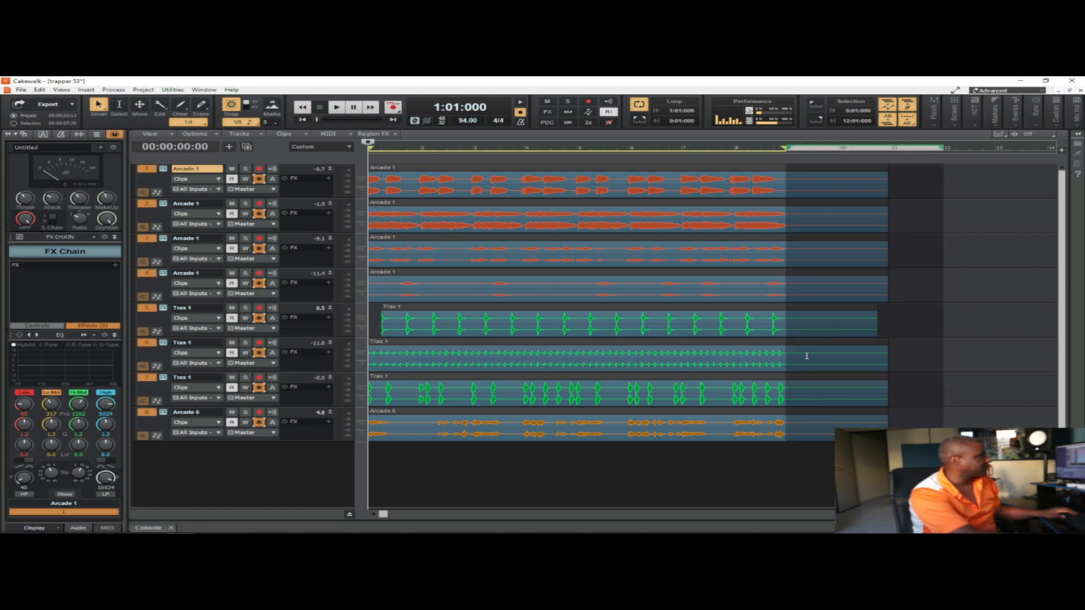
pyautogui.press('Delete')
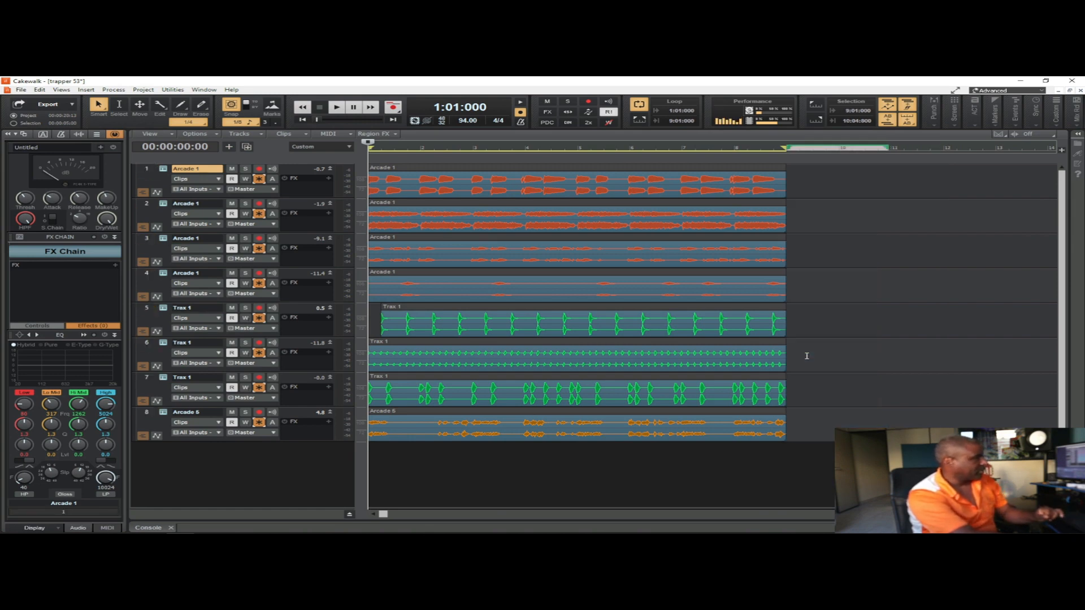
# Step: Select the trimmed clips on all eight tracks and play back the ending from 7:03:000
pyautogui.click(787, 188)
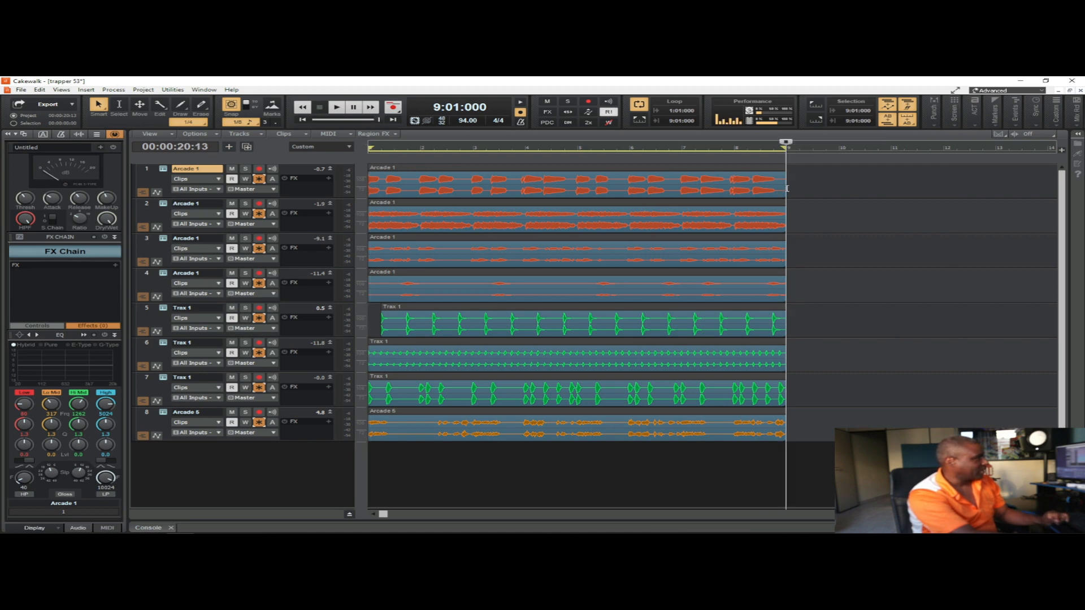
pyautogui.moveTo(787, 188); pyautogui.dragTo(293, 450)
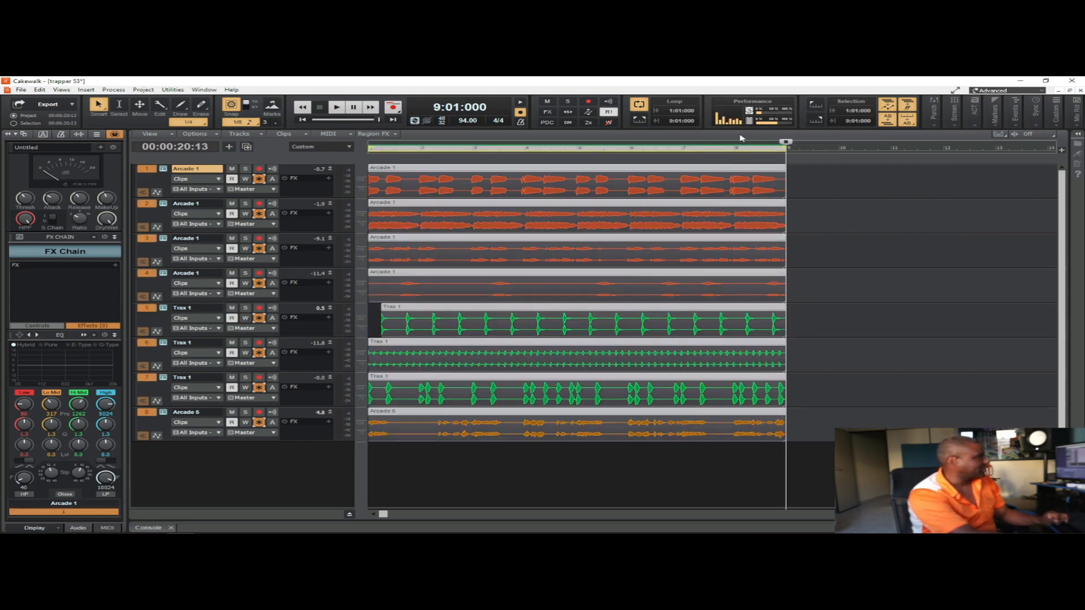
pyautogui.moveTo(786, 143); pyautogui.dragTo(711, 143)
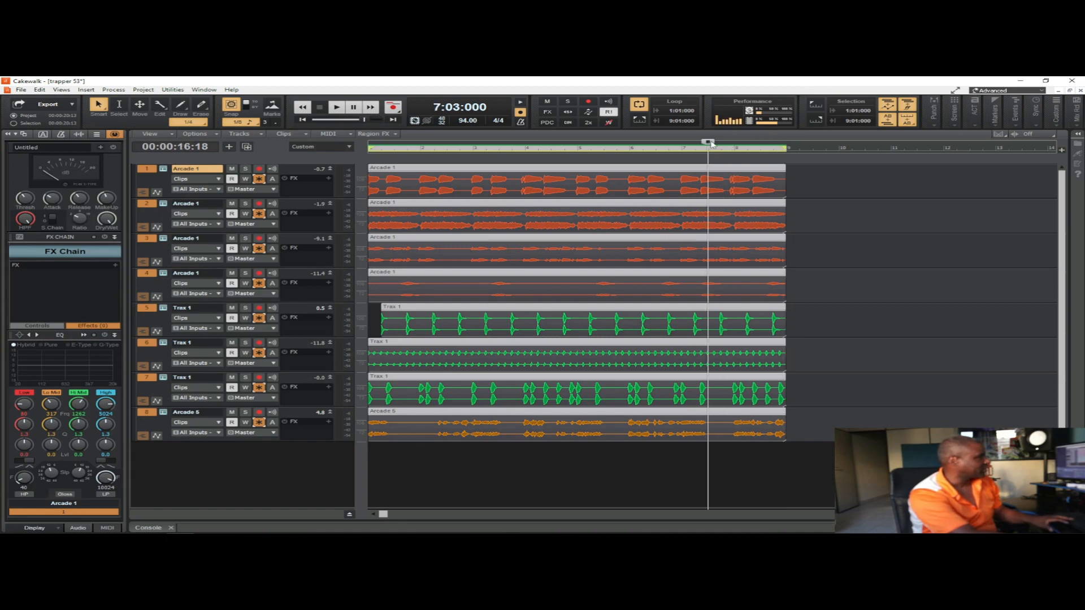
pyautogui.press('space')
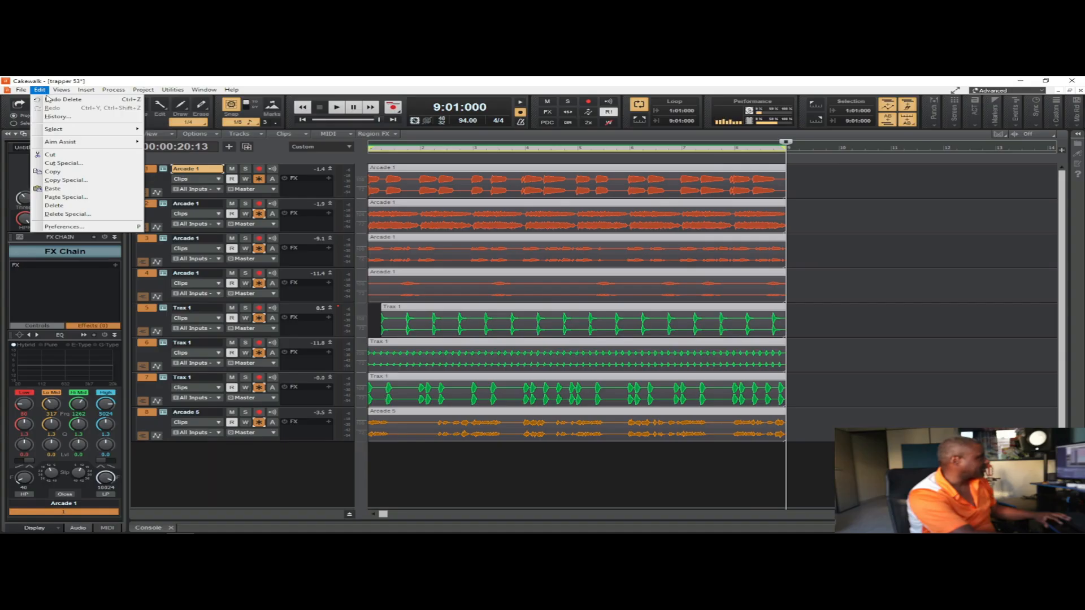
# Step: Paste the copied eight-track section at 9:01:000 with 10 repetitions, starting on track 1
pyautogui.click(99, 196)
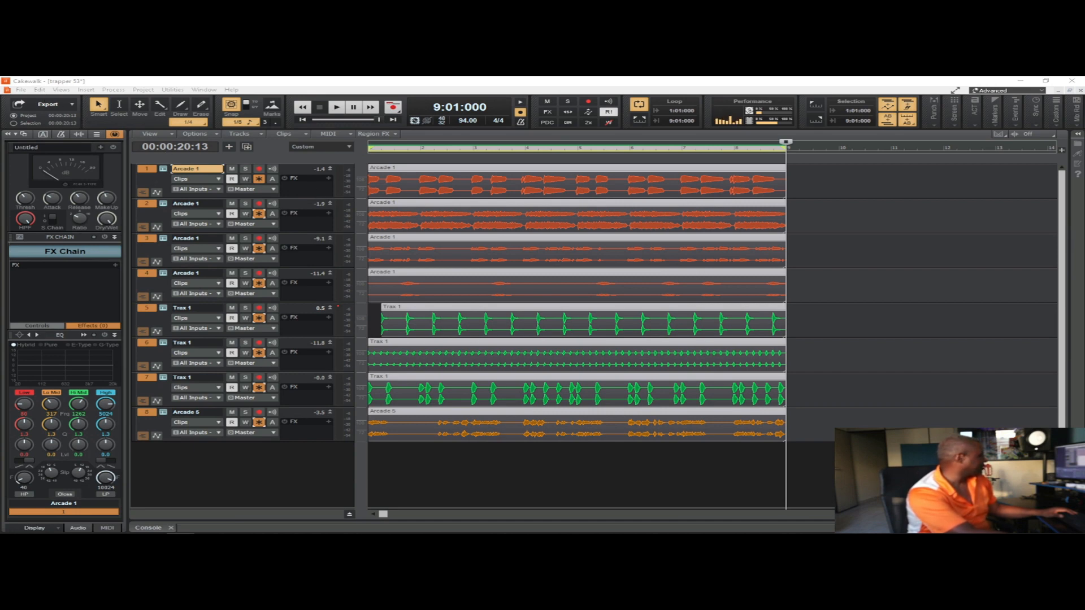
pyautogui.hotkey('ctrl', 'alt', 'v')
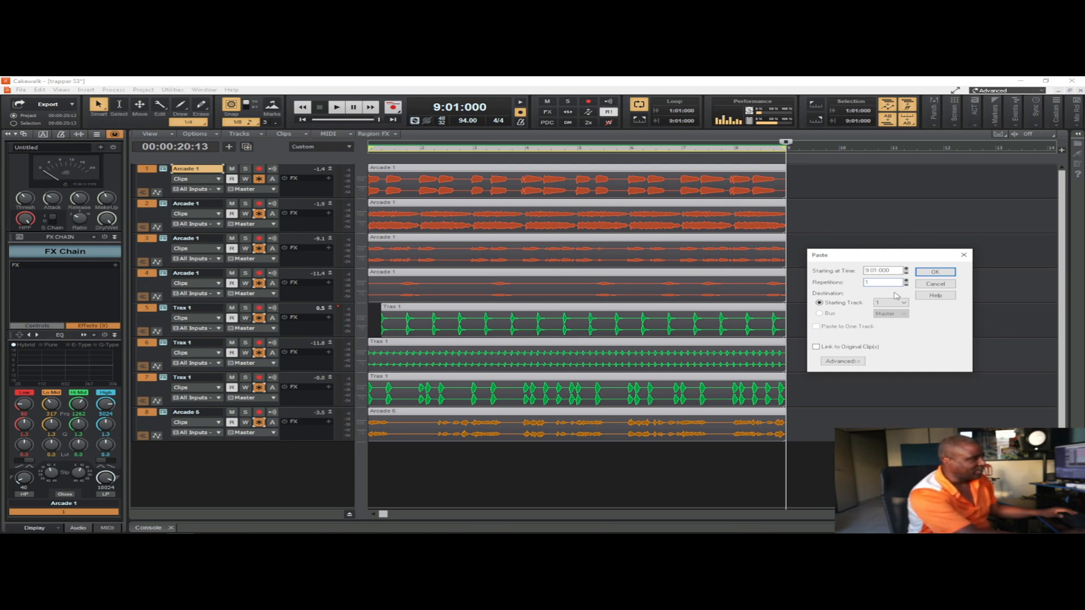
pyautogui.write('0')
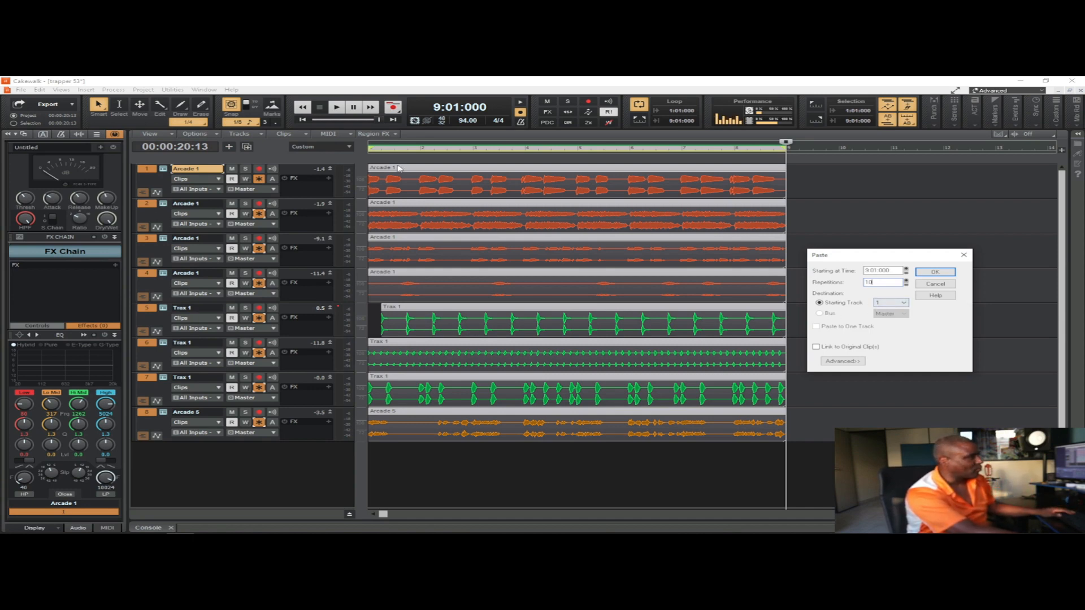
pyautogui.click(925, 273)
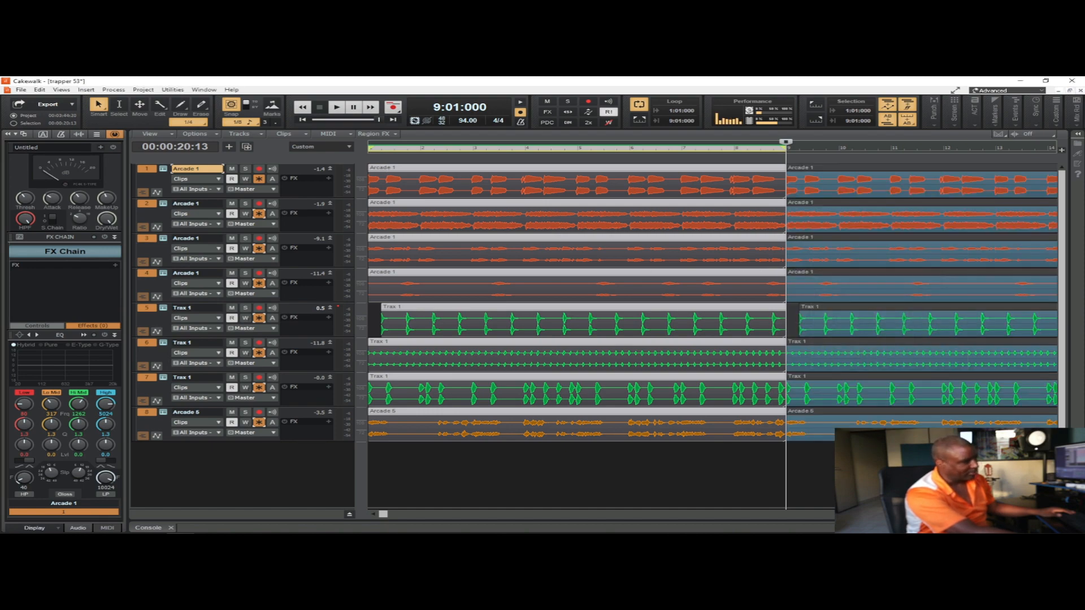
pyautogui.hotkey('ctrl', 'Left')
pyautogui.hotkey('ctrl', 'Left')
pyautogui.hotkey('ctrl', 'Left')
pyautogui.hotkey('ctrl', 'Left')
pyautogui.hotkey('ctrl', 'Left')
pyautogui.hotkey('ctrl', 'Left')
pyautogui.hotkey('ctrl', 'Left')
pyautogui.hotkey('ctrl', 'Left')
pyautogui.hotkey('ctrl', 'Left')
pyautogui.hotkey('ctrl', 'Left')
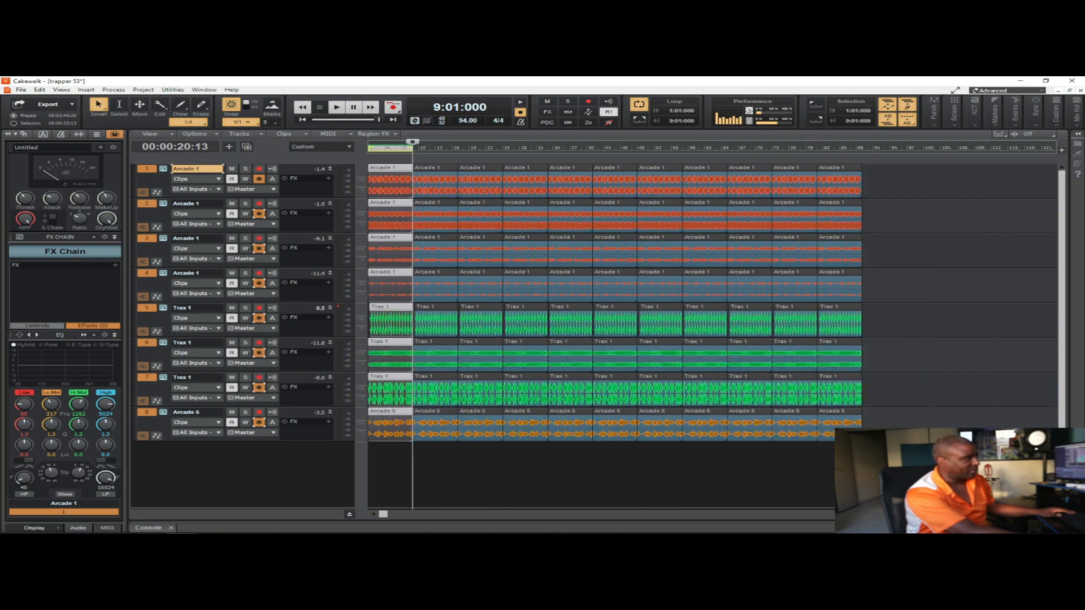
# Step: Turn off loop playback and save the project with the playhead back at the start
pyautogui.click(913, 467)
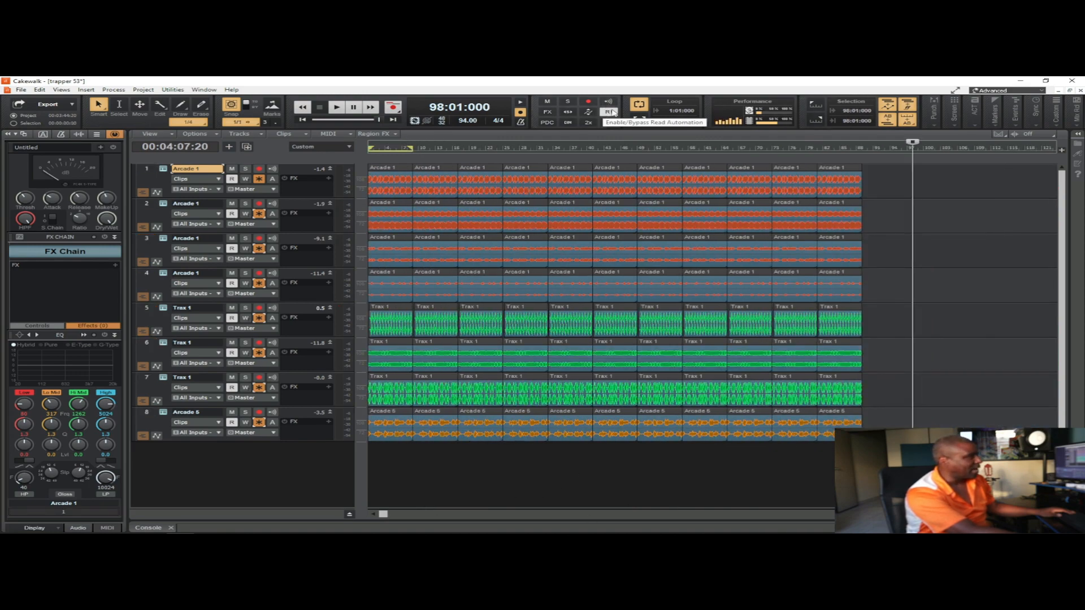
pyautogui.click(638, 106)
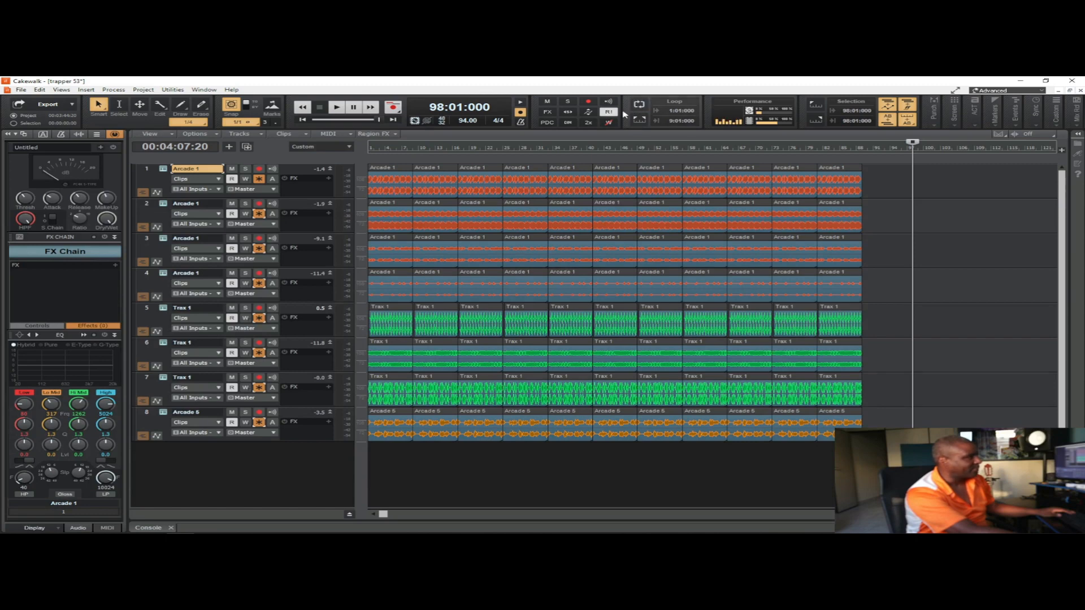
pyautogui.moveTo(913, 142); pyautogui.dragTo(369, 145)
pyautogui.click(20, 89)
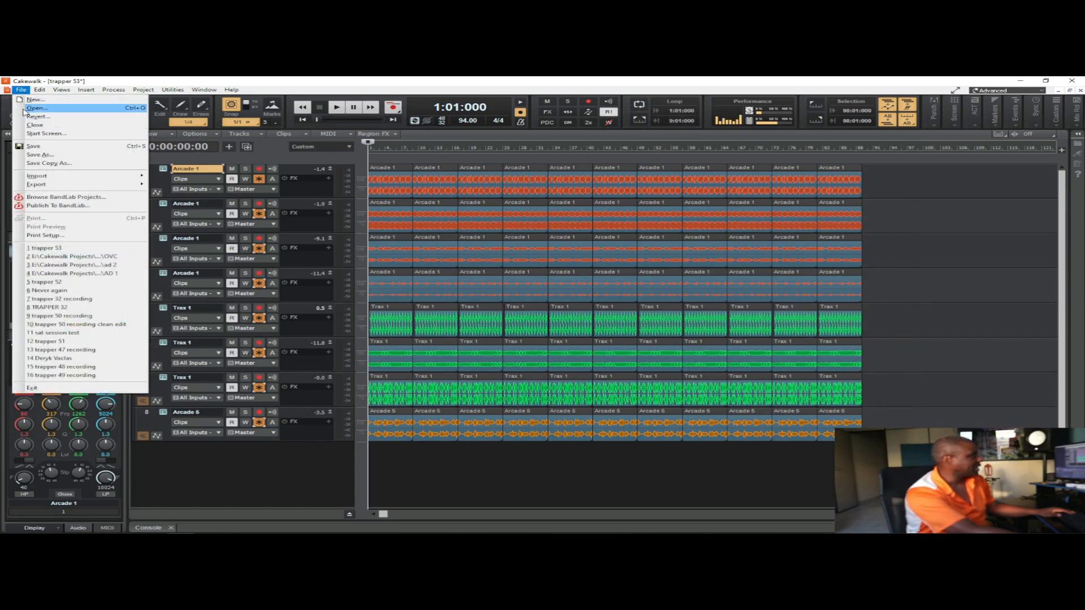
pyautogui.click(30, 147)
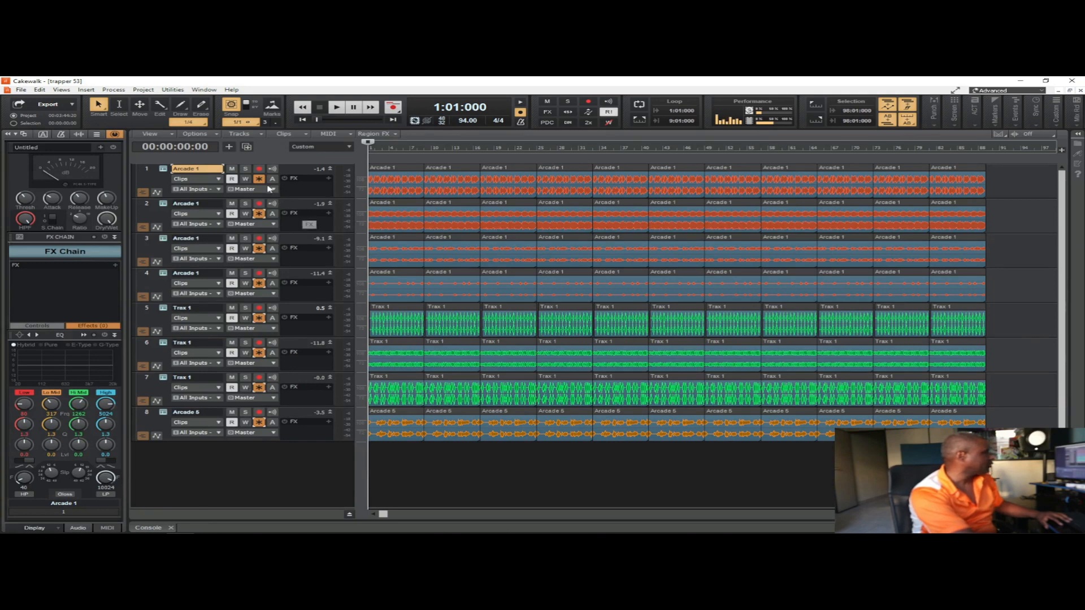
# Step: Solo track 1 (Arcade 1), play it from the start and select all of its clips
pyautogui.click(247, 169)
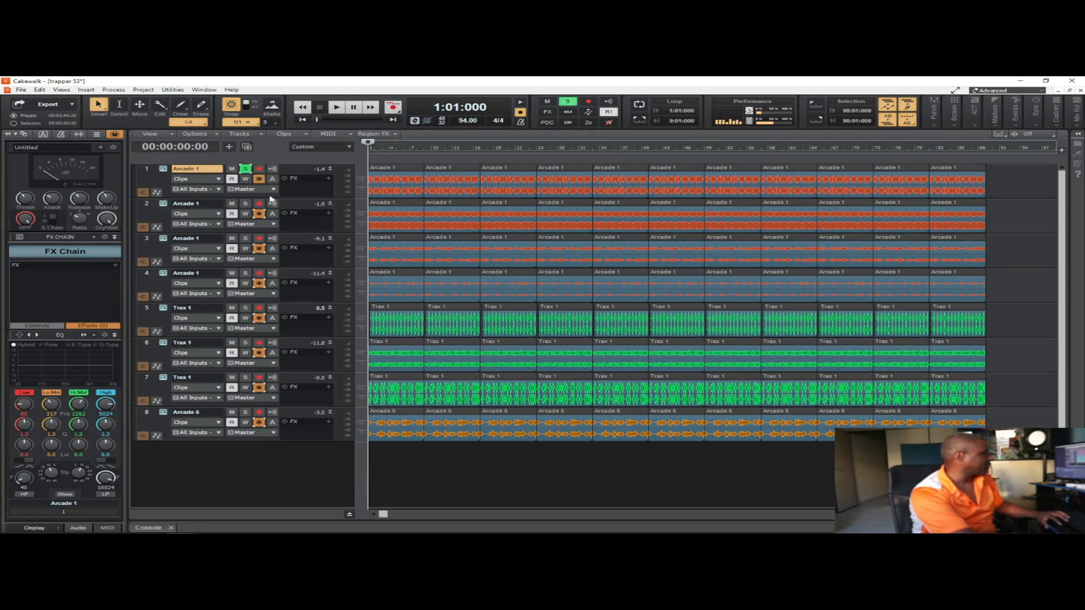
pyautogui.press('space')
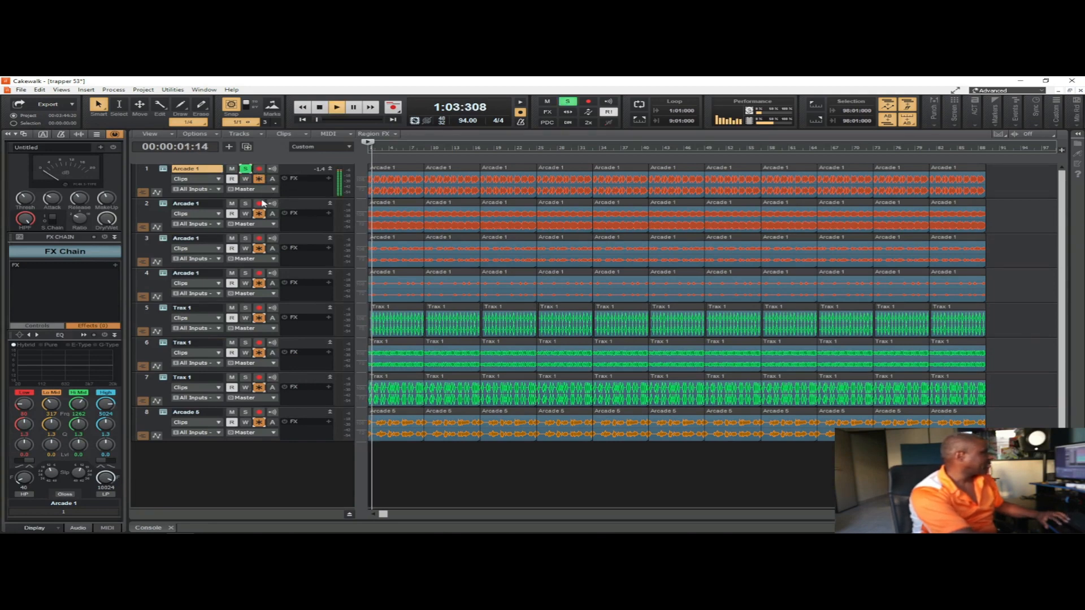
pyautogui.hotkey('ctrl', 'a')
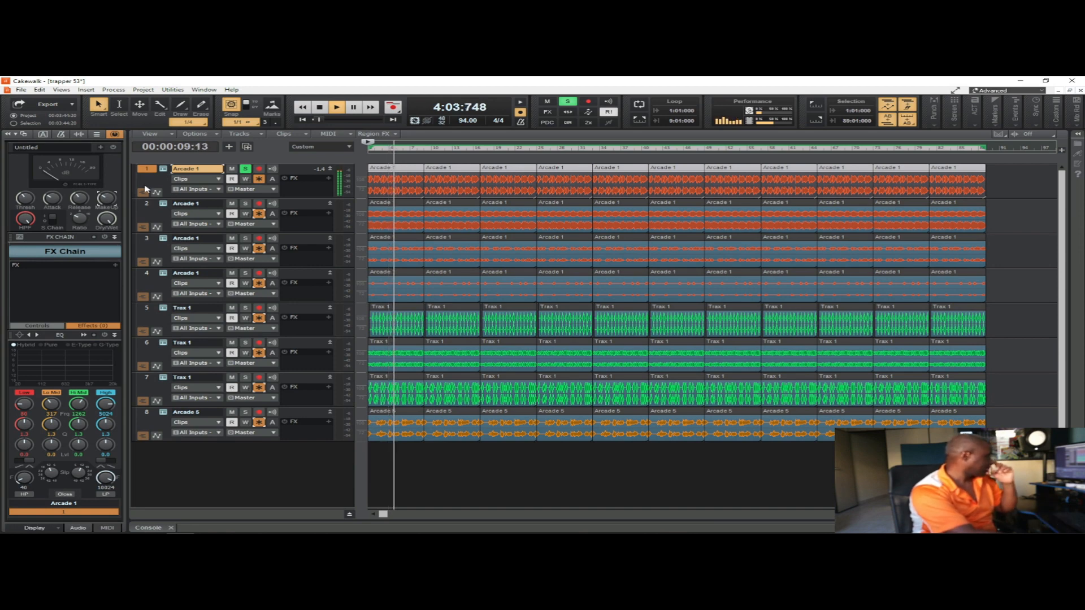
pyautogui.press('space')
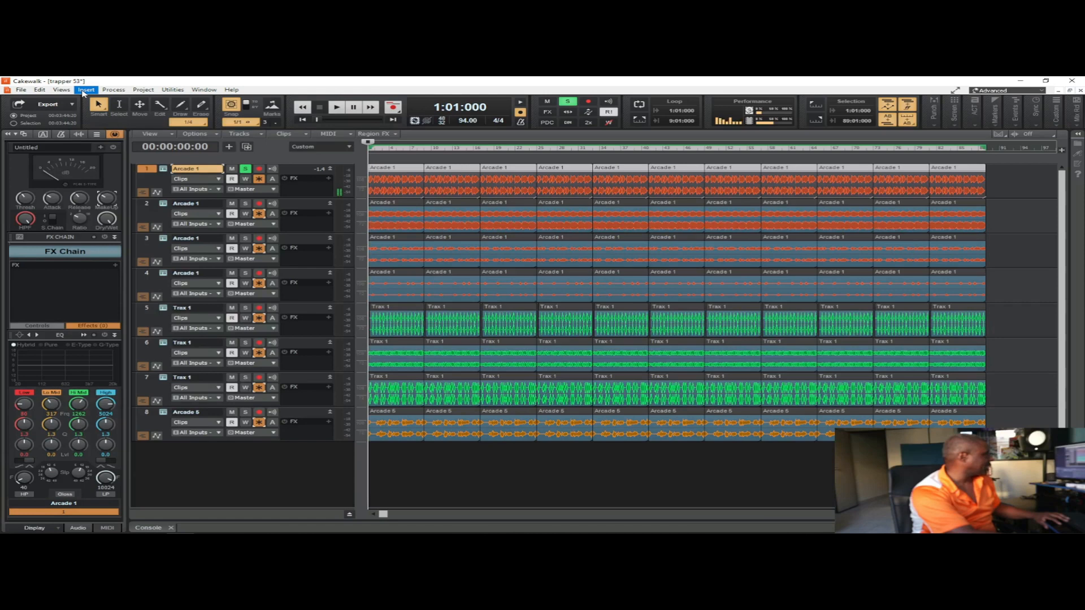
# Step: Show the Console view and assign the volume faders of all eight tracks to group X
pyautogui.click(61, 90)
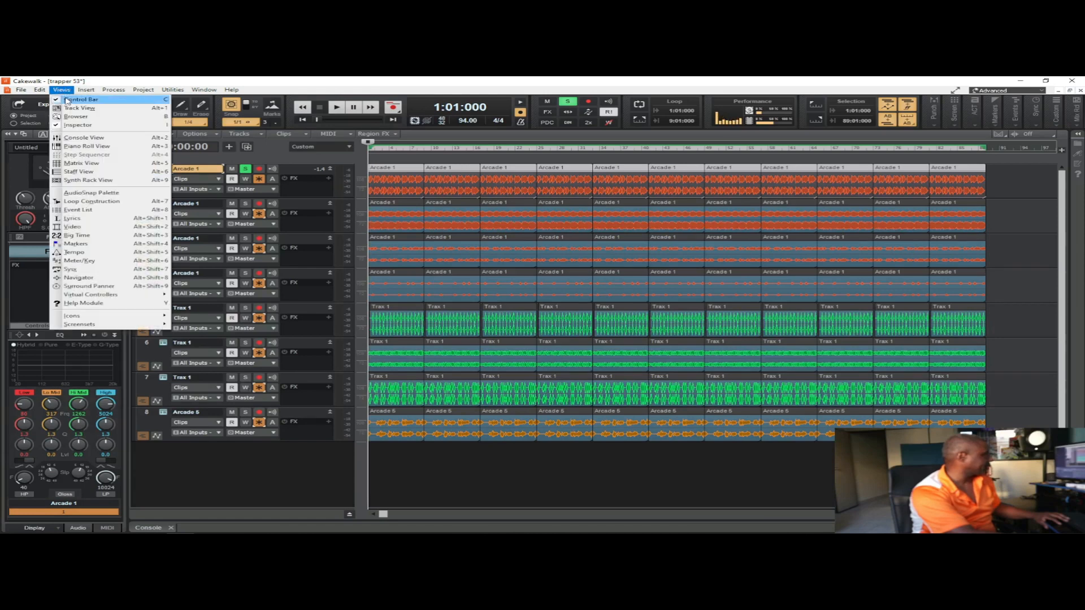
pyautogui.click(108, 140)
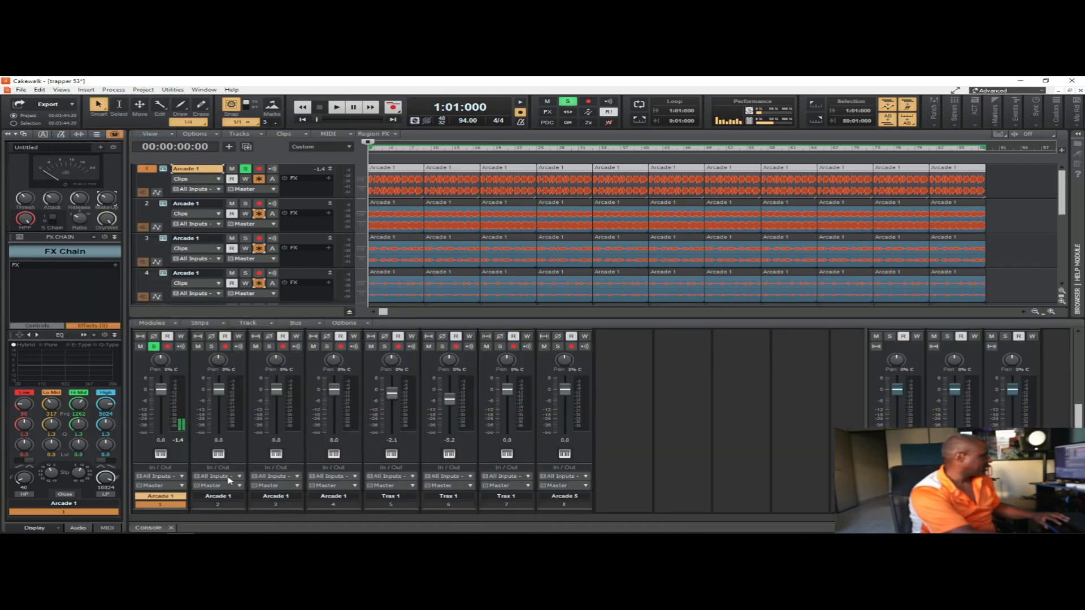
pyautogui.moveTo(177, 508); pyautogui.dragTo(592, 508)
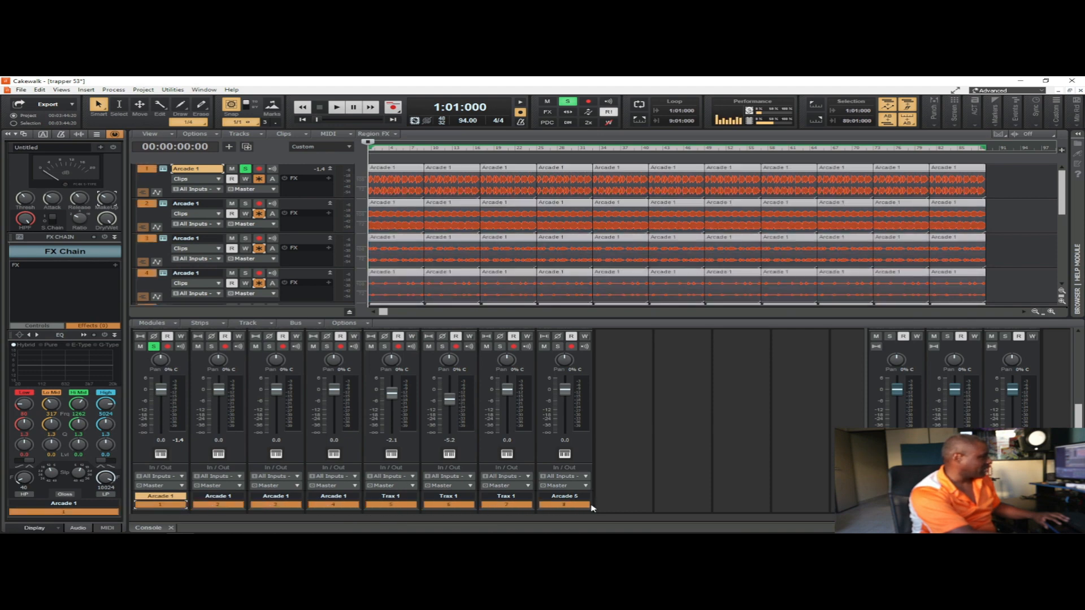
pyautogui.rightClick(276, 393)
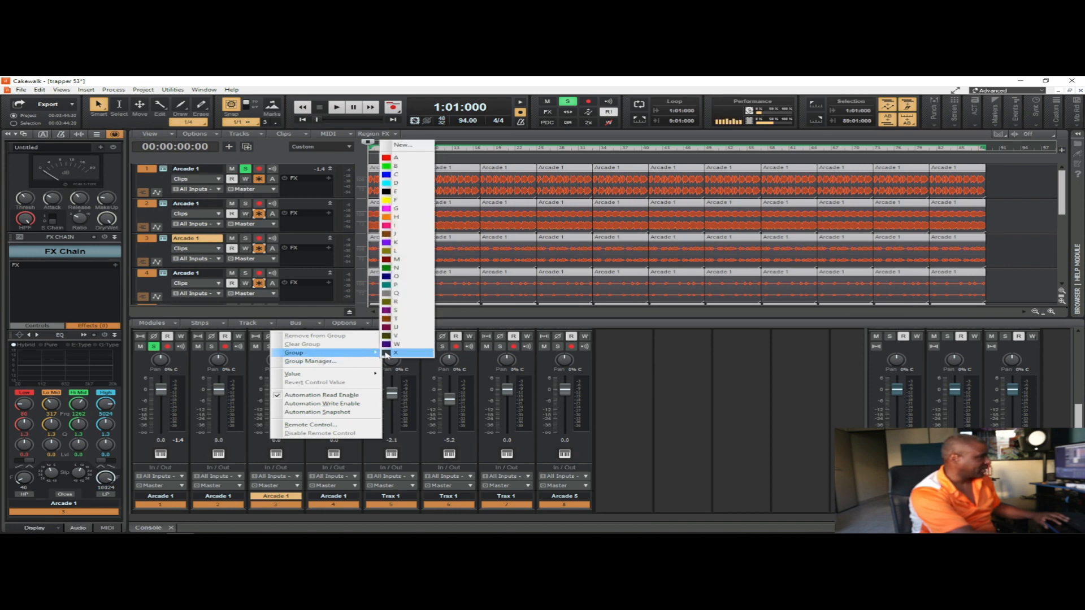
pyautogui.click(394, 354)
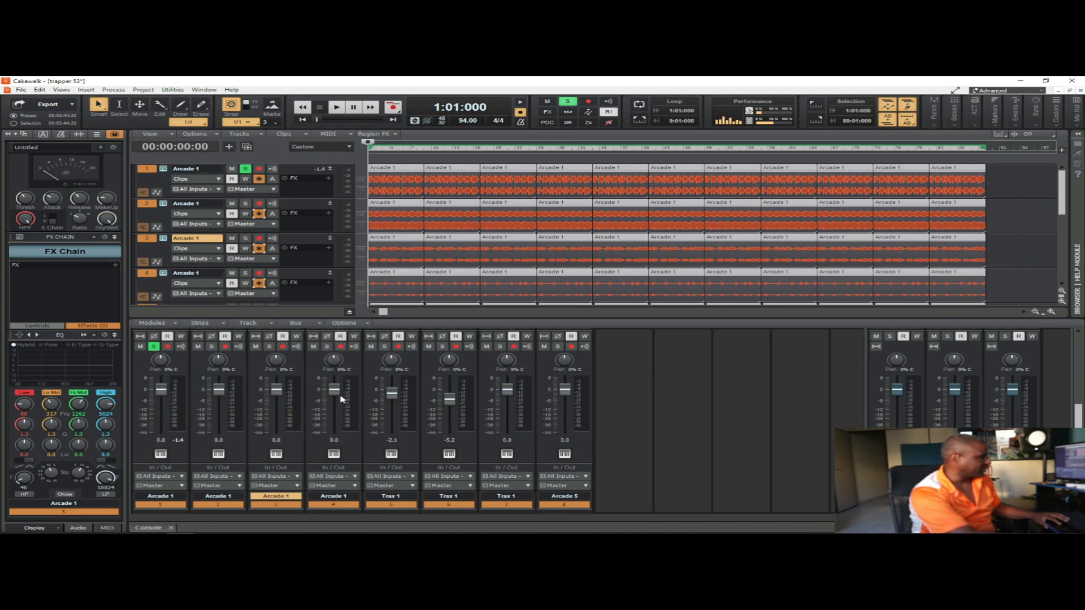
# Step: Lower all eight grouped volume faders together, bringing track 4 to -8.3 dB
pyautogui.moveTo(334, 390); pyautogui.dragTo(334, 402)
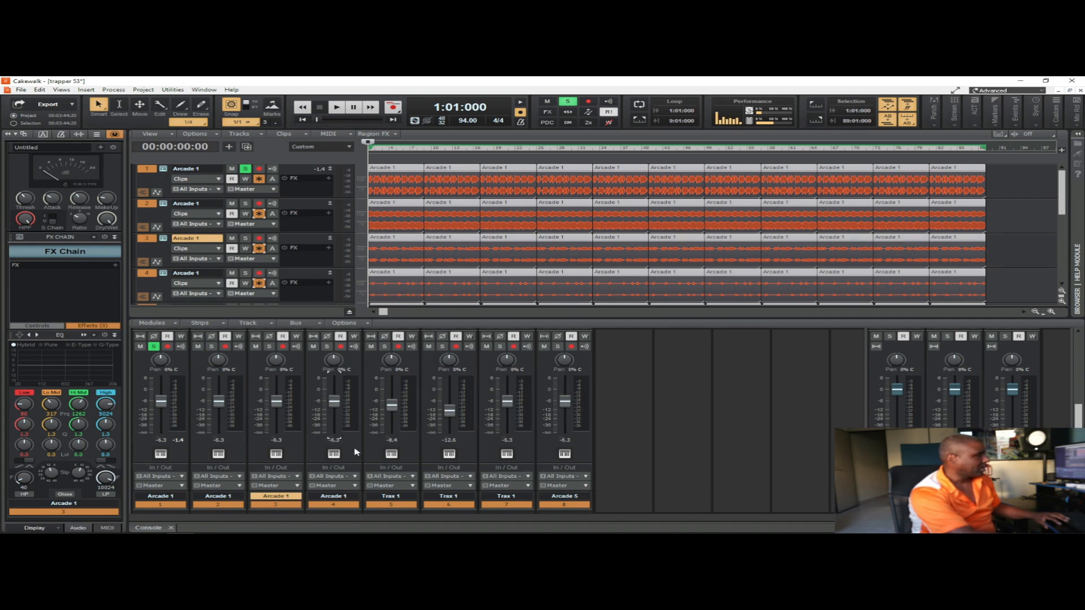
pyautogui.moveTo(334, 402); pyautogui.dragTo(334, 404)
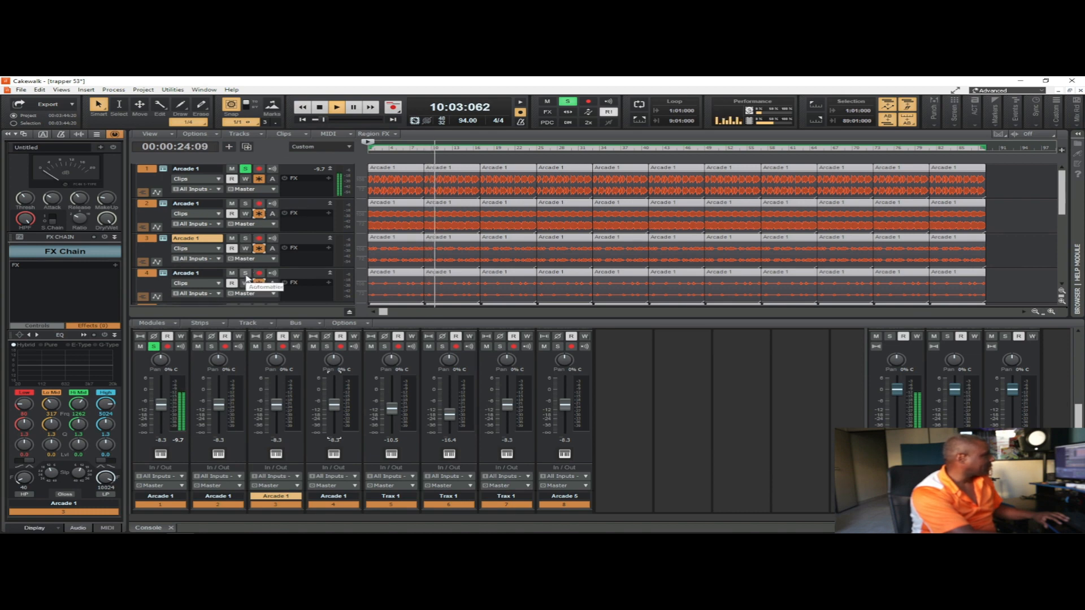
# Step: Solo track 5 (Trax 1) alongside track 1 during playback and remove its volume fader from the group
pyautogui.scroll(-2, 263, 266)
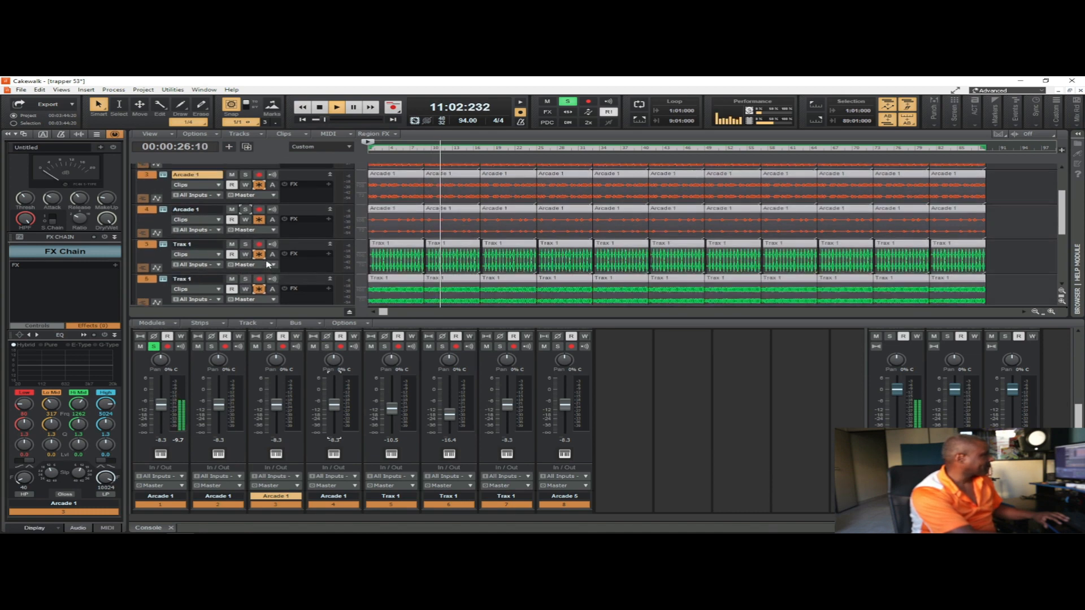
pyautogui.click(244, 246)
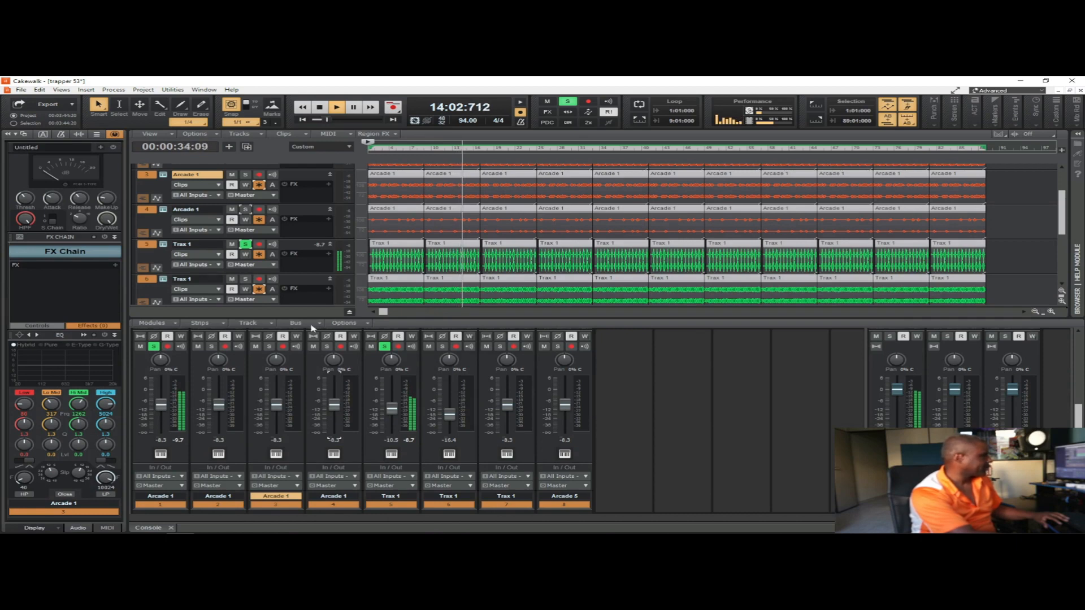
pyautogui.rightClick(391, 411)
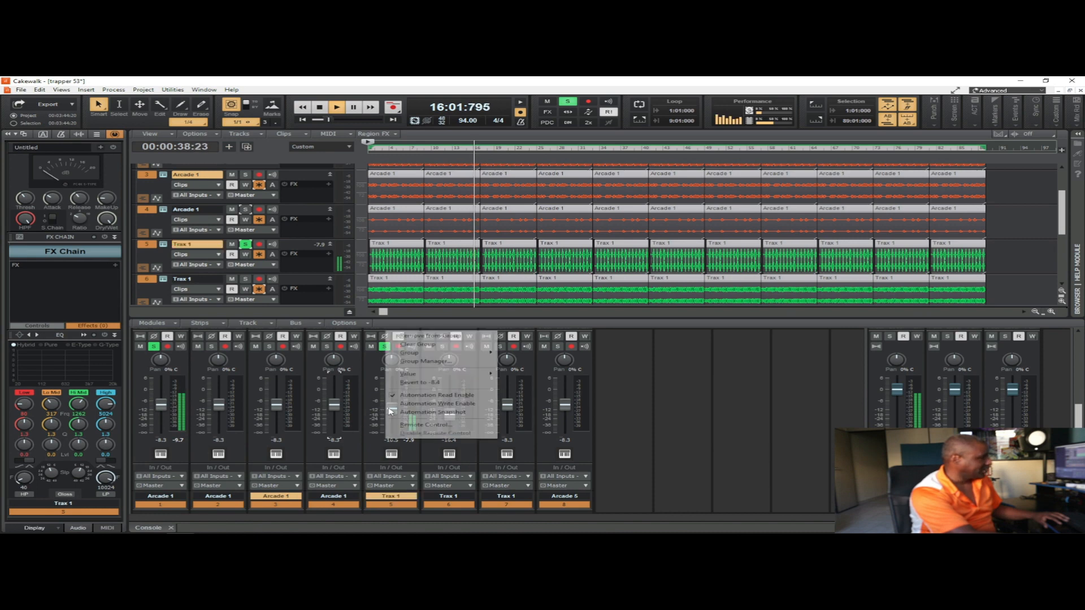
pyautogui.click(439, 338)
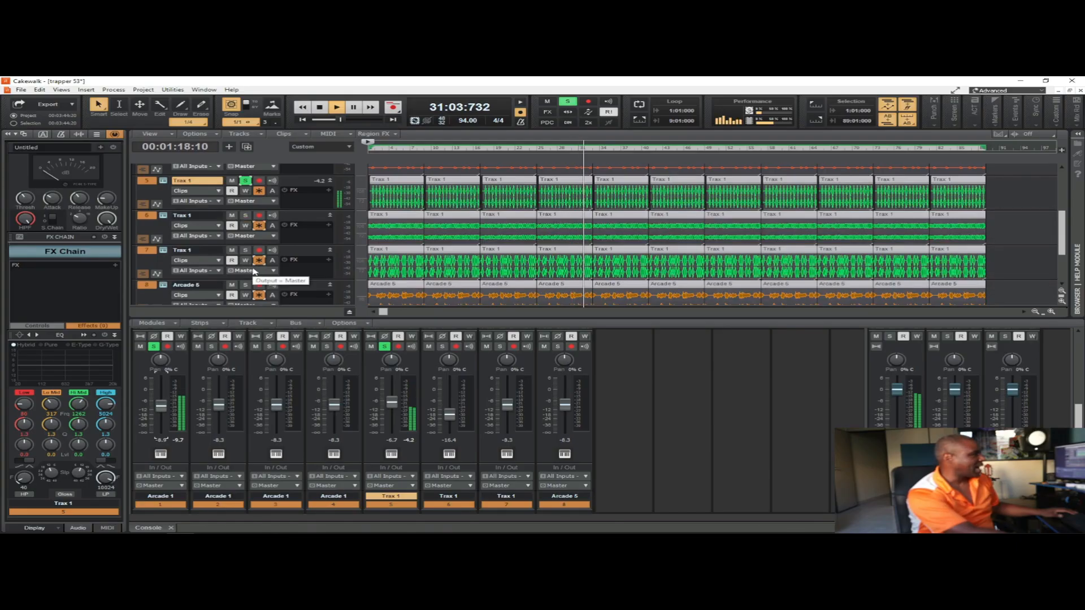
# Step: Briefly solo track 7, and with track 6 soloed raise the track 6 volume fader to -14.8 dB
pyautogui.click(245, 250)
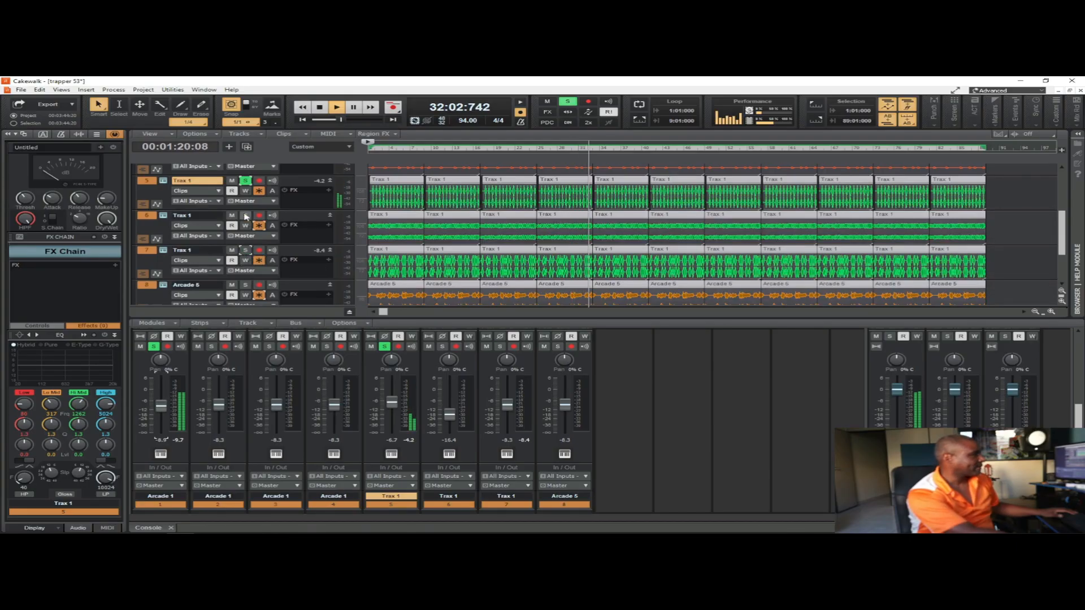
pyautogui.scroll(1, 217, 234)
pyautogui.scroll(1, 217, 235)
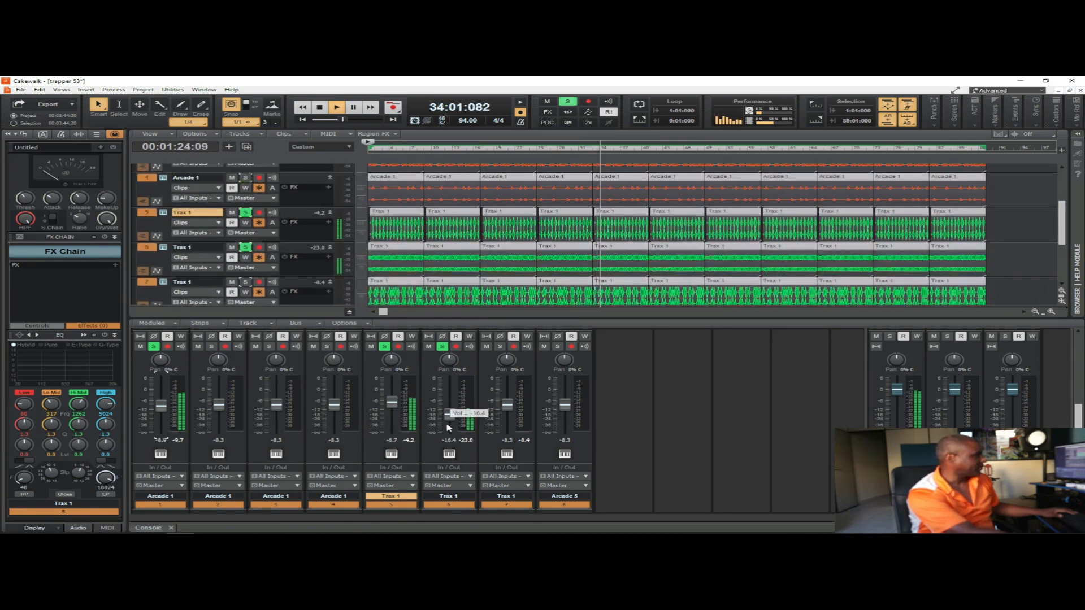
pyautogui.moveTo(447, 418); pyautogui.dragTo(447, 417)
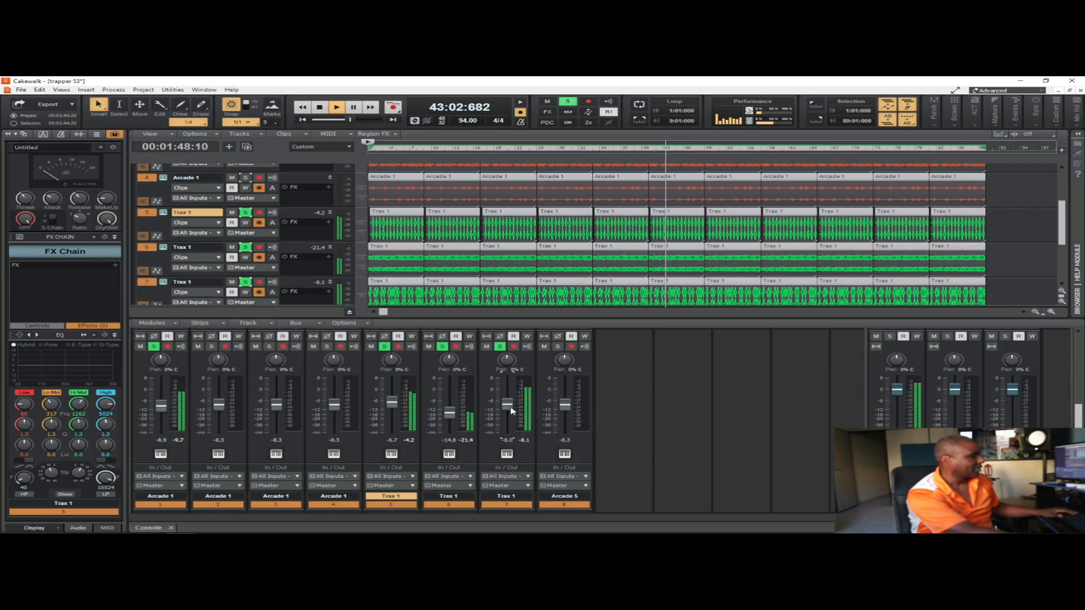
# Step: Un-solo tracks 6 and 5 briefly for comparison, and with both soloed again raise track 7's volume fader to -6.2 dB
pyautogui.click(442, 347)
pyautogui.click(385, 347)
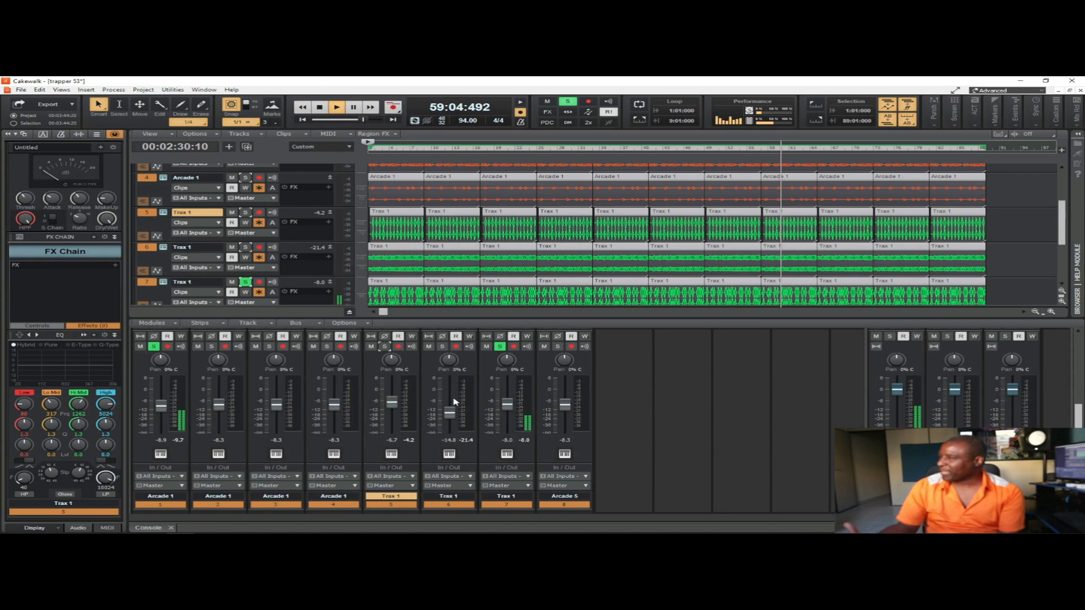
pyautogui.click(441, 348)
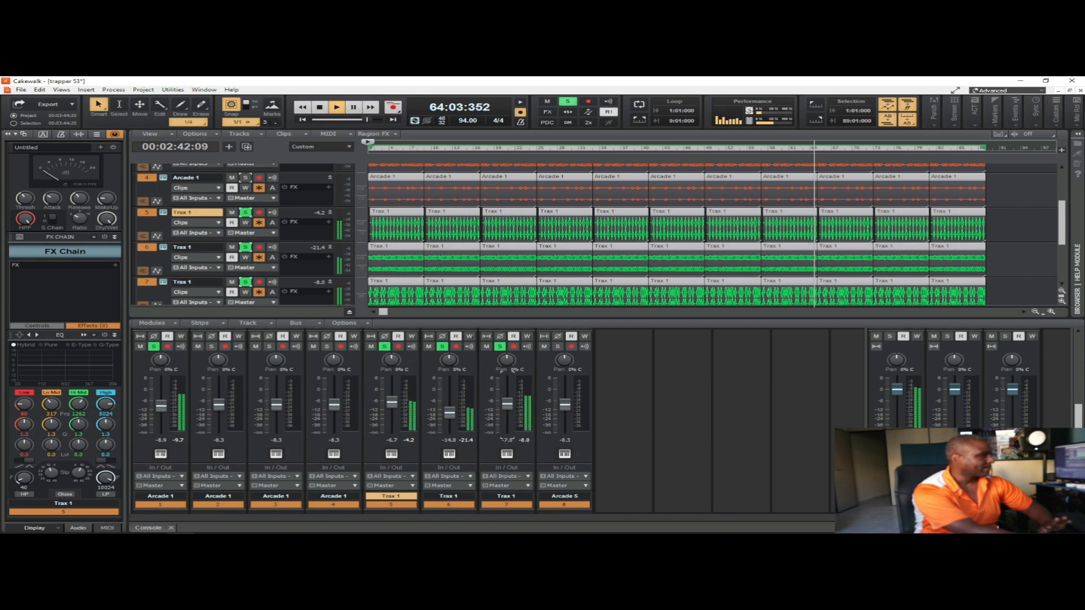
pyautogui.moveTo(507, 404); pyautogui.dragTo(507, 402)
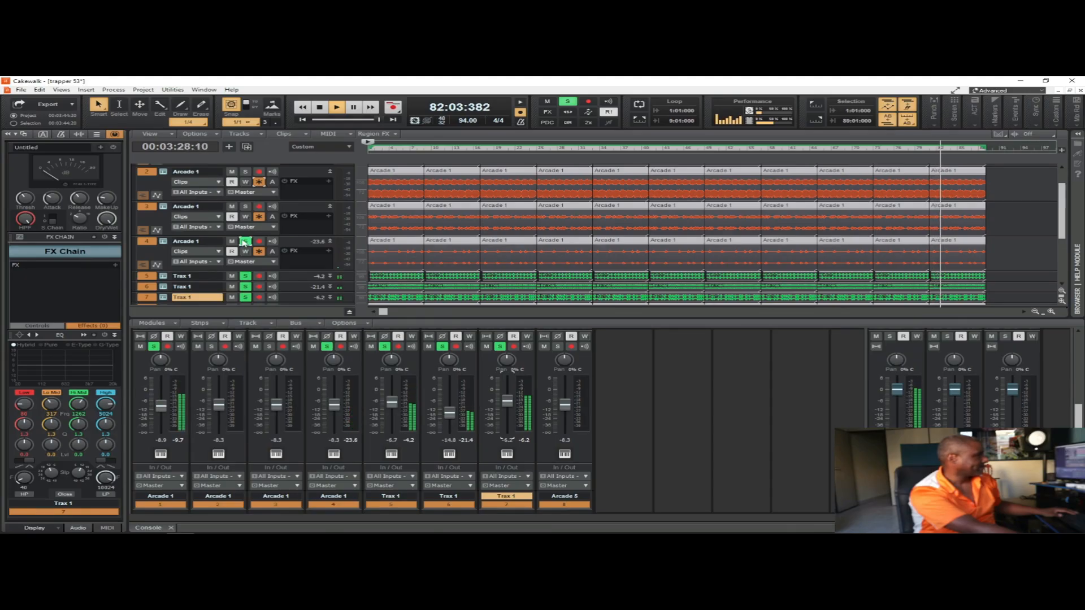
# Step: Remove the solo from track 4, solo track 2 and lower the track 2 volume fader to -10.7 dB
pyautogui.click(244, 242)
pyautogui.scroll(1, 249, 237)
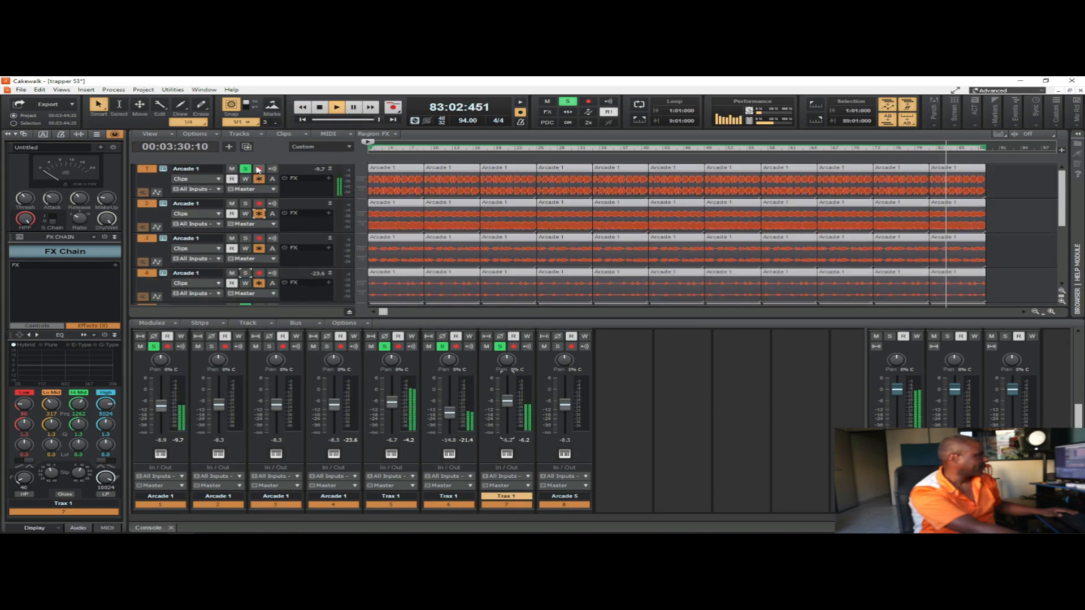
pyautogui.click(245, 203)
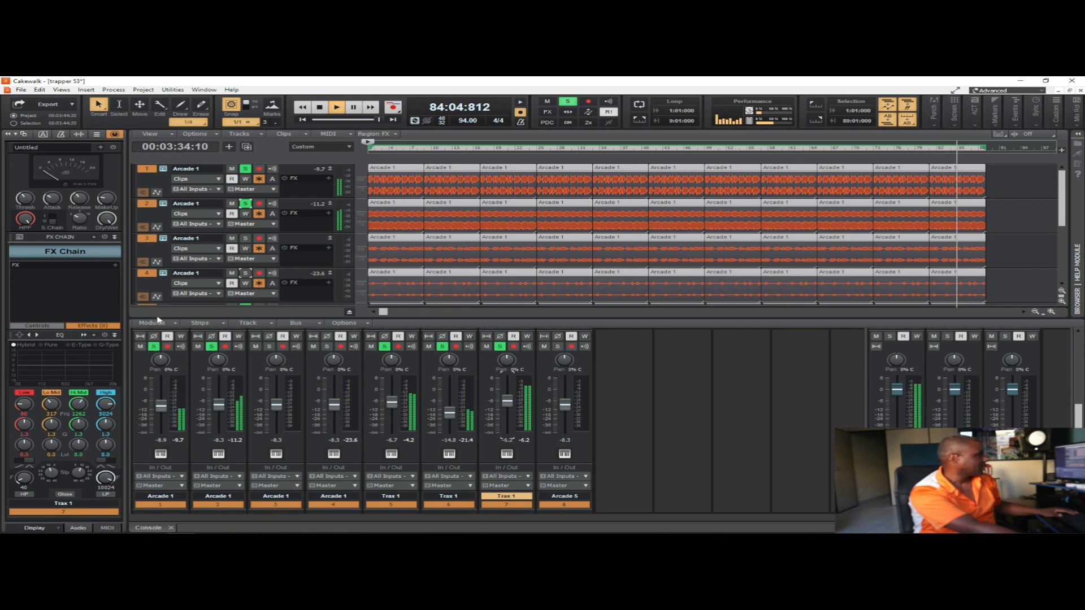
pyautogui.moveTo(219, 405); pyautogui.dragTo(220, 408)
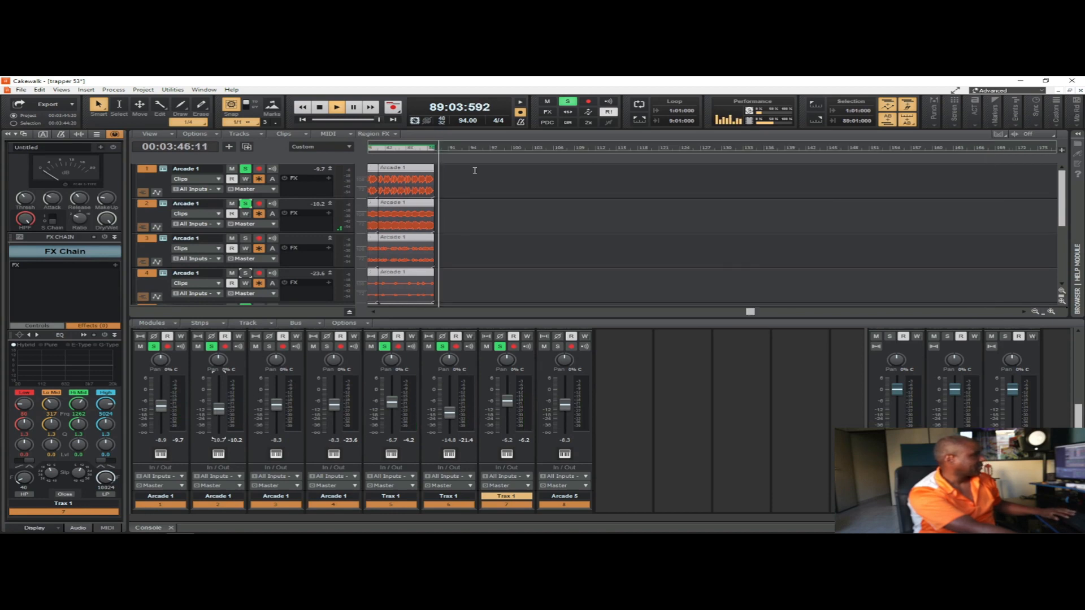
# Step: Restart playback from the beginning of the project and save the project
pyautogui.press('space')
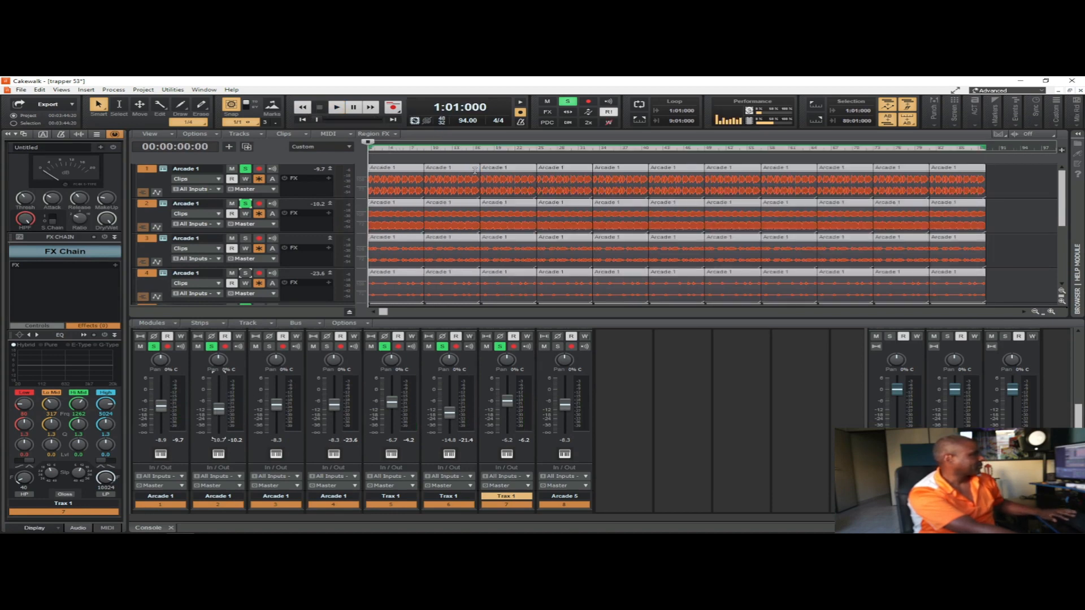
pyautogui.press('space')
pyautogui.click(21, 89)
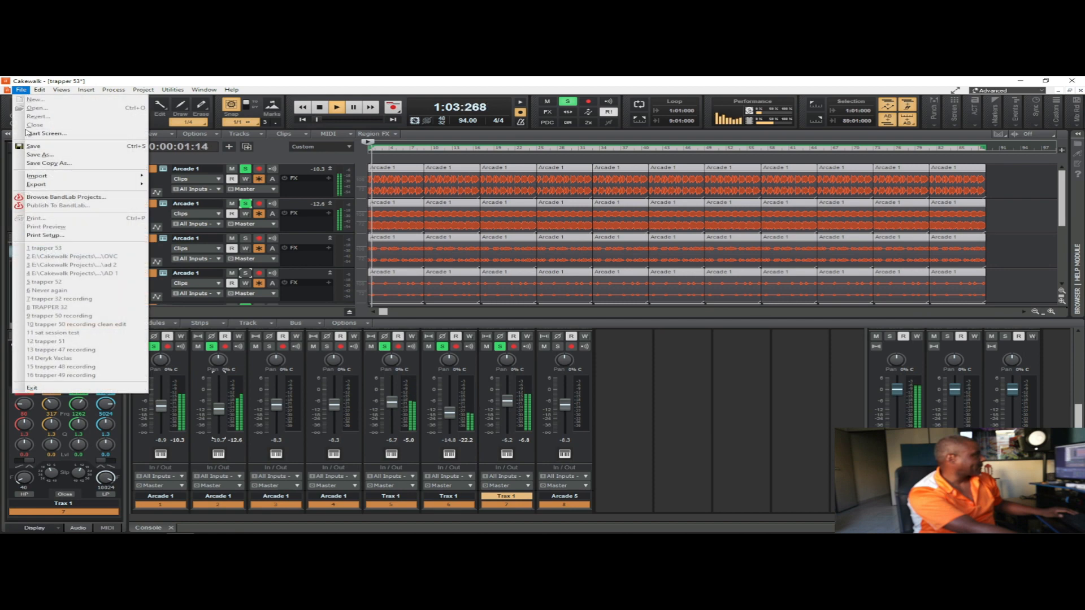
pyautogui.click(33, 146)
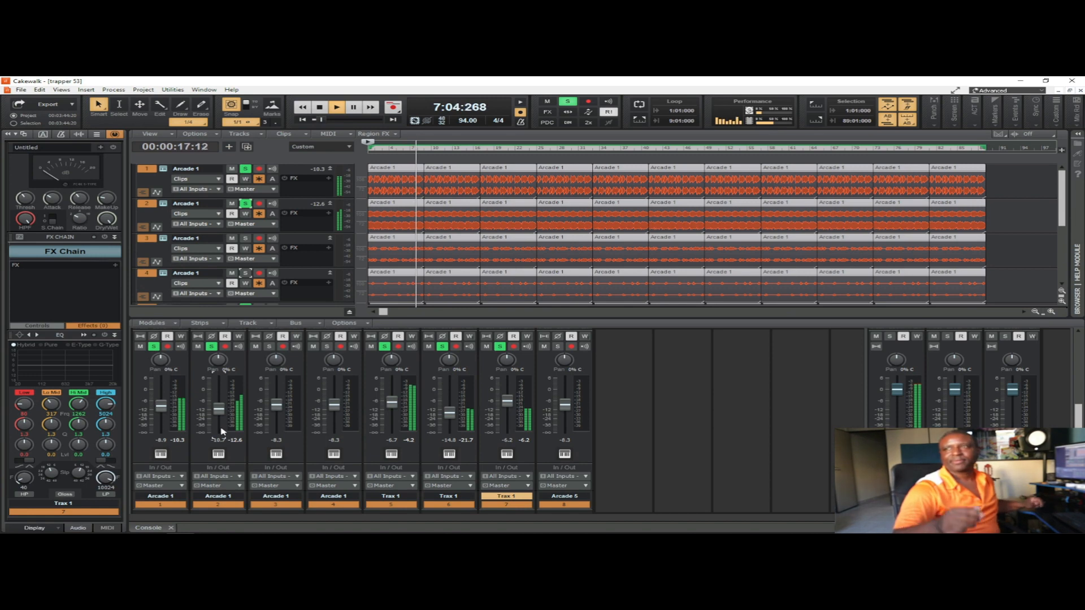
# Step: Add track 3 to the soloed tracks and toggle the solos of tracks 2 and 1 off to compare
pyautogui.click(245, 239)
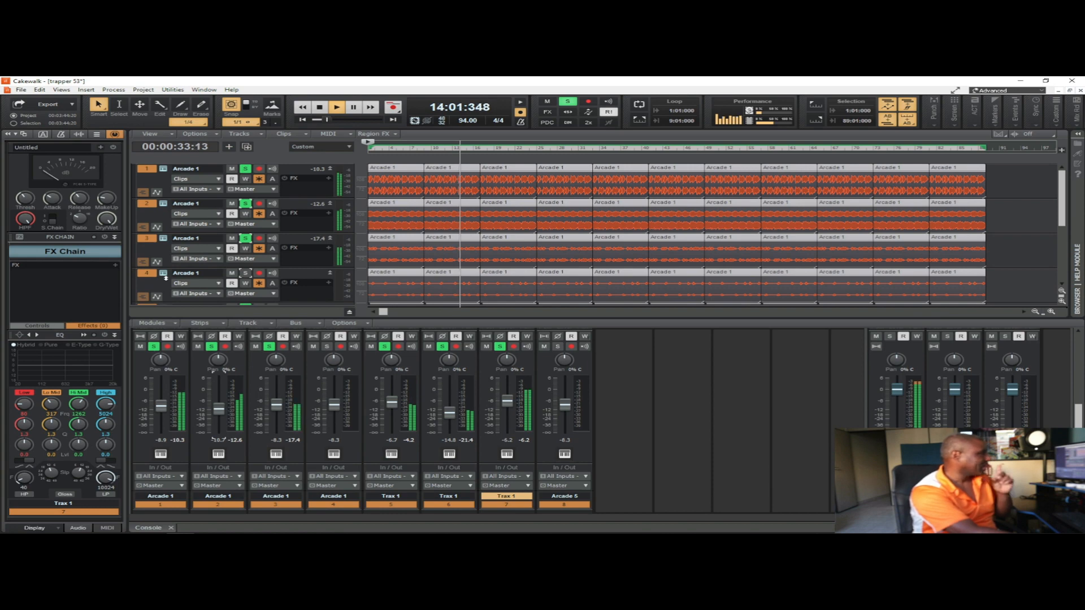
pyautogui.click(245, 203)
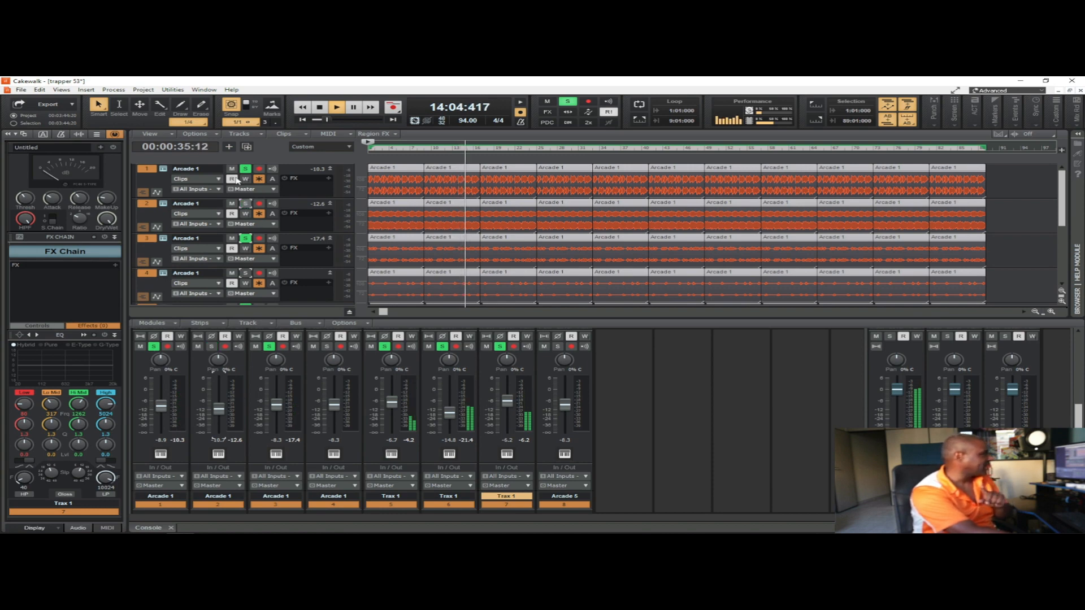
pyautogui.click(246, 169)
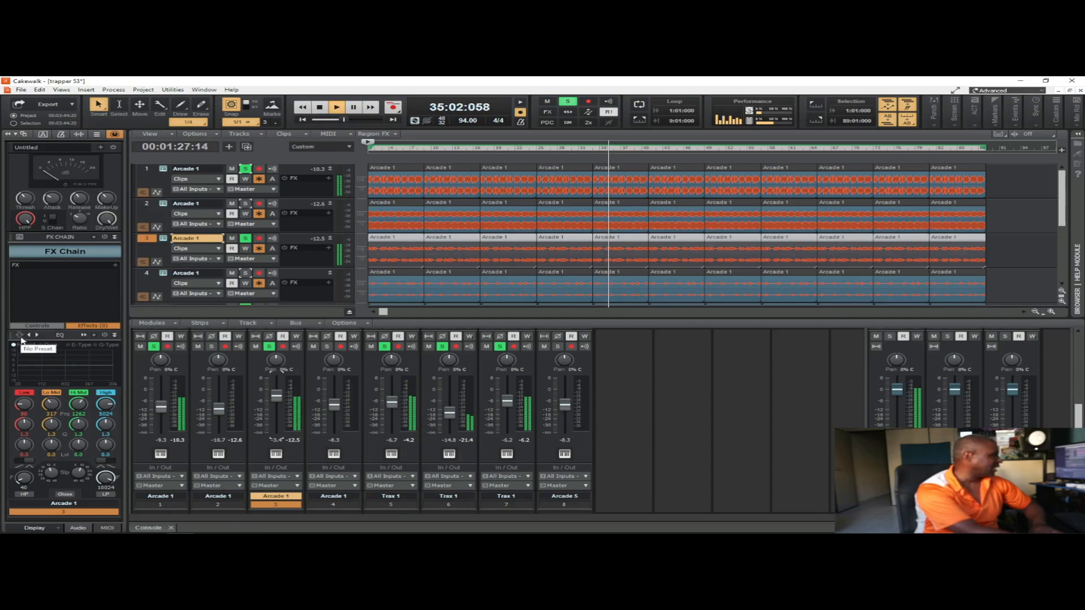
# Step: Turn on the high-pass filter in track 3's ProChannel EQ and raise its cutoff frequency
pyautogui.click(24, 338)
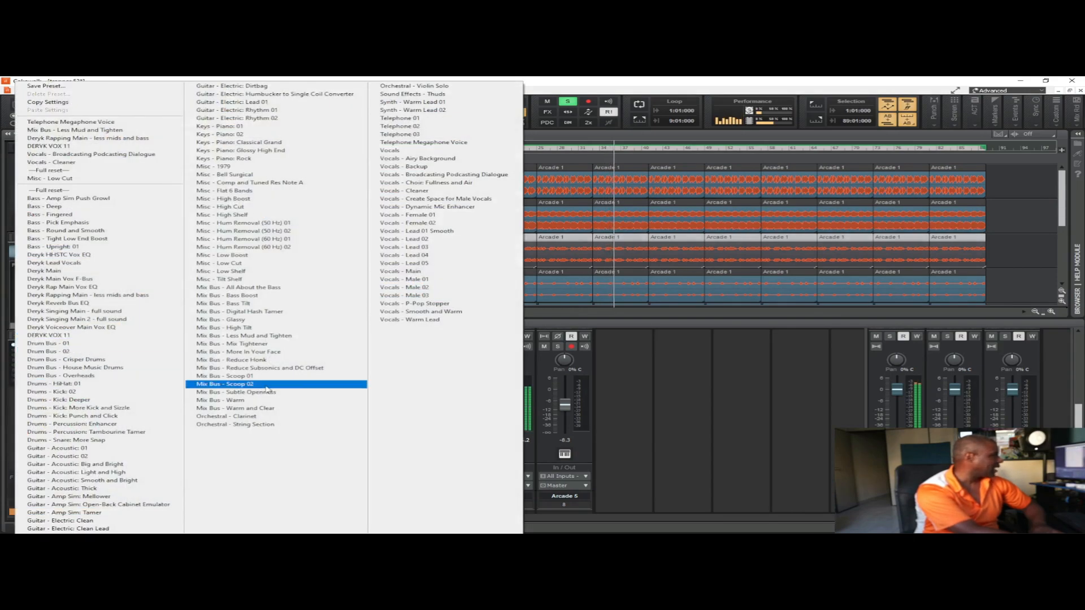
pyautogui.click(559, 80)
pyautogui.click(31, 496)
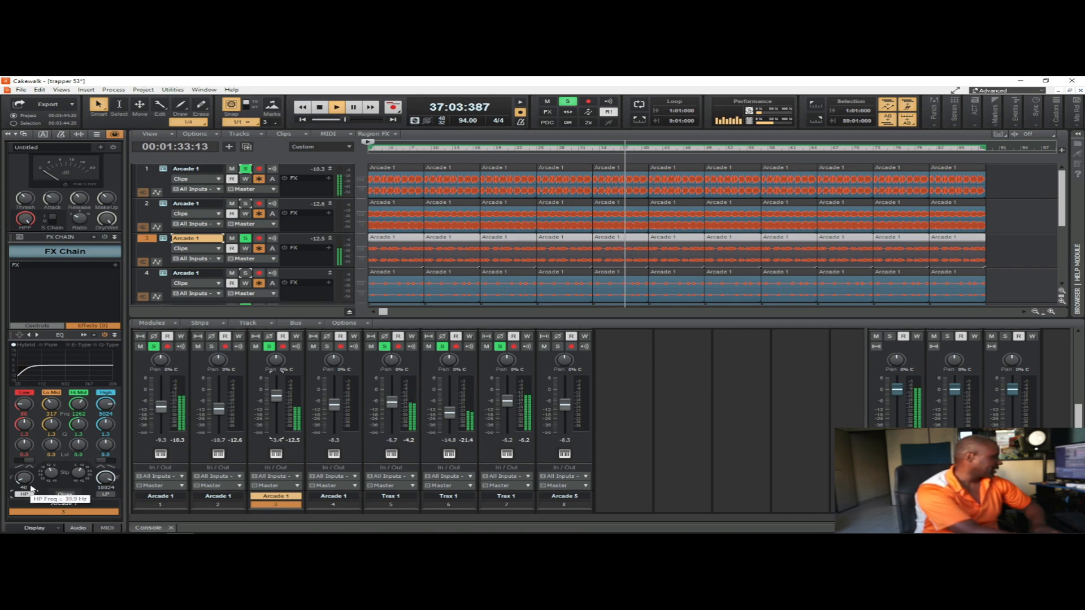
pyautogui.moveTo(24, 479); pyautogui.dragTo(24, 472)
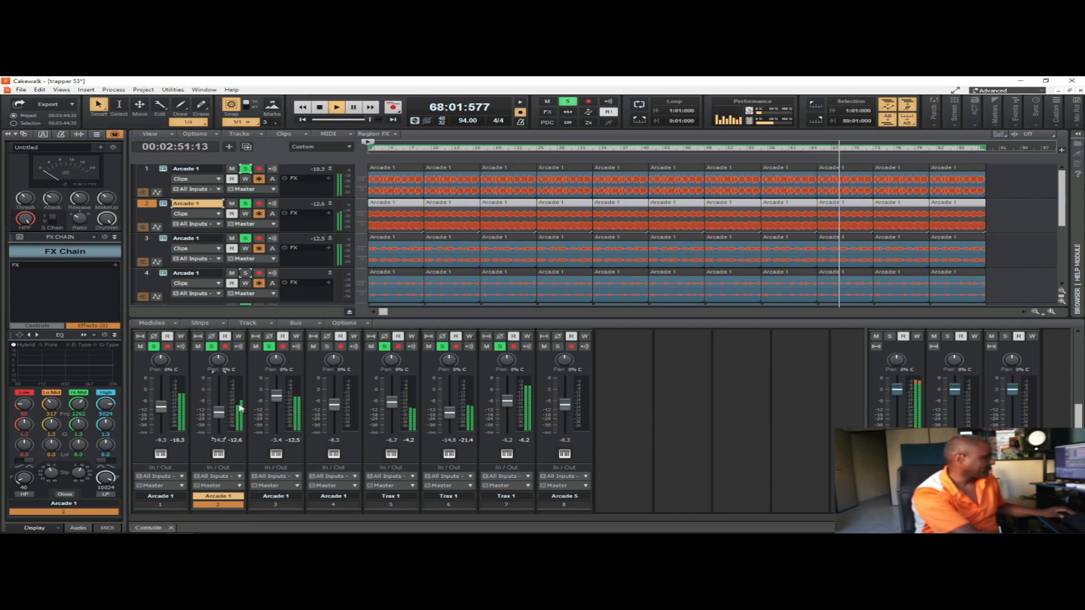
# Step: Solo and select track 4, and switch the inspector from the ProChannel to the track's channel strip
pyautogui.click(326, 346)
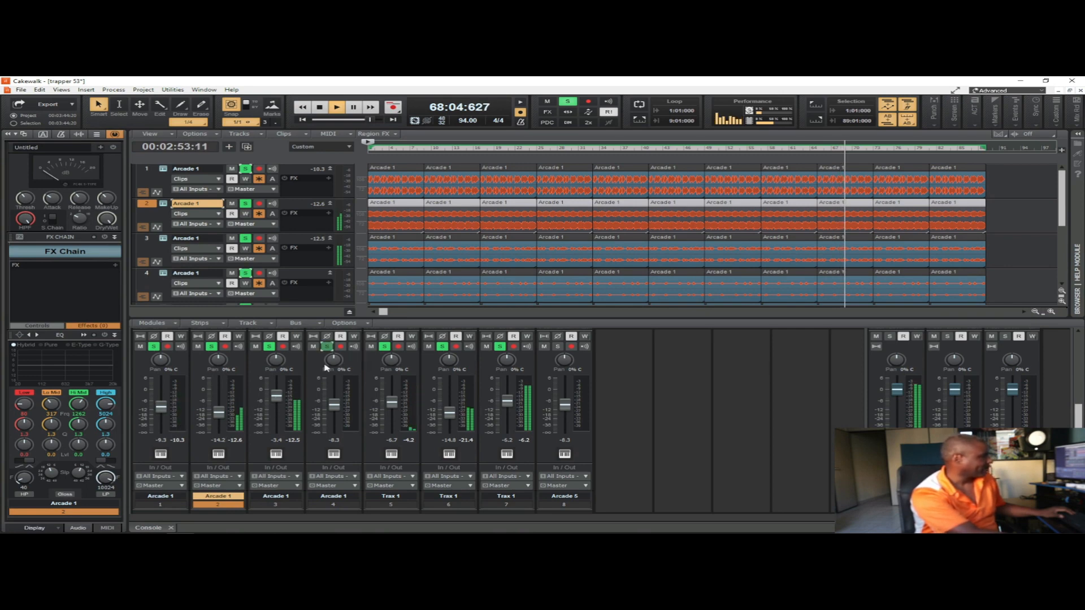
pyautogui.click(146, 277)
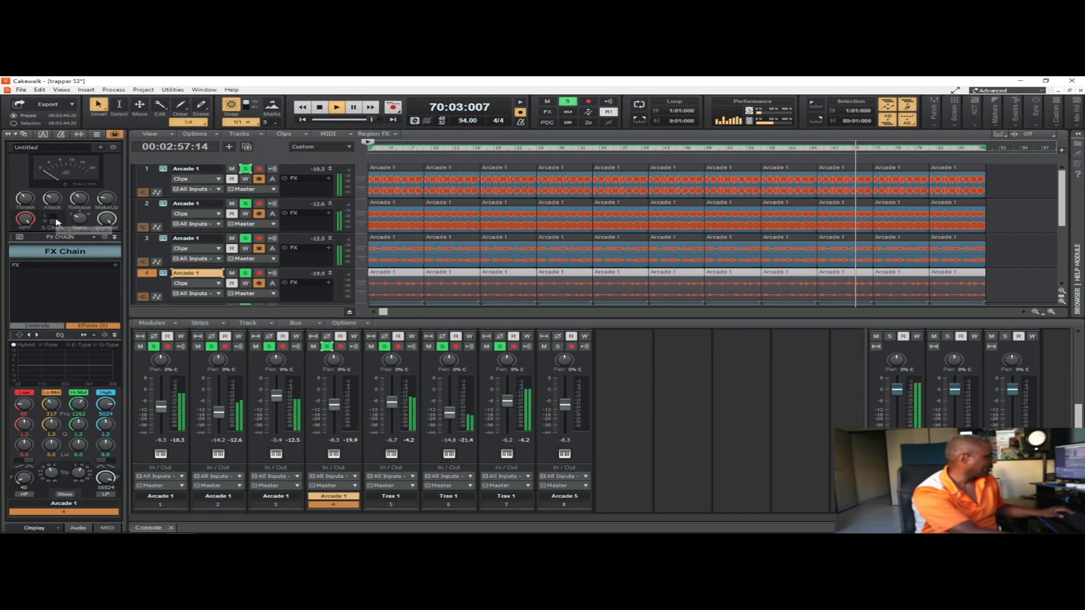
pyautogui.moveTo(106, 200)
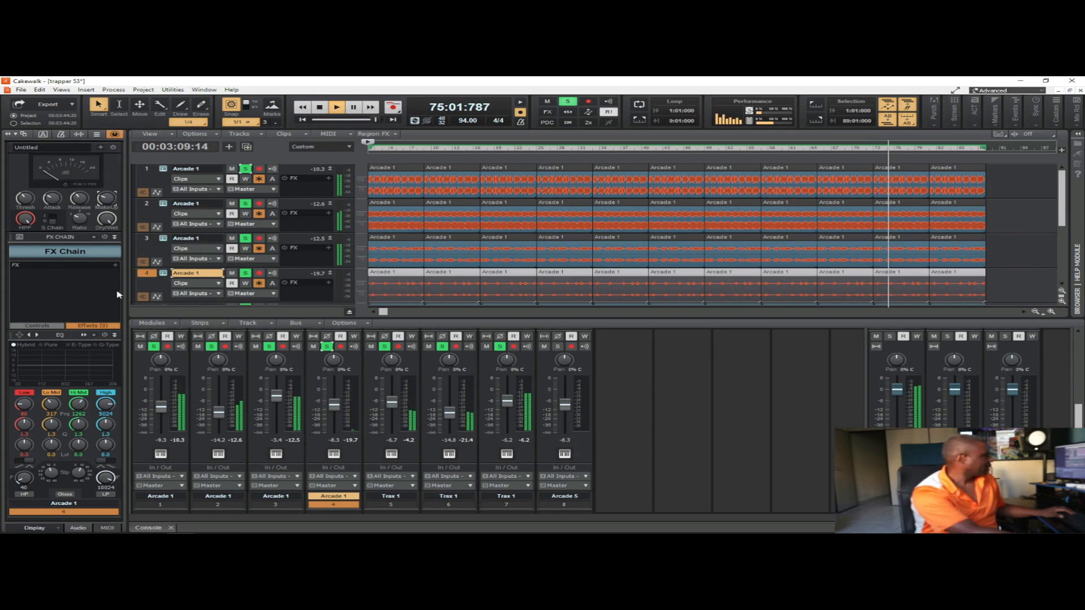
pyautogui.click(115, 135)
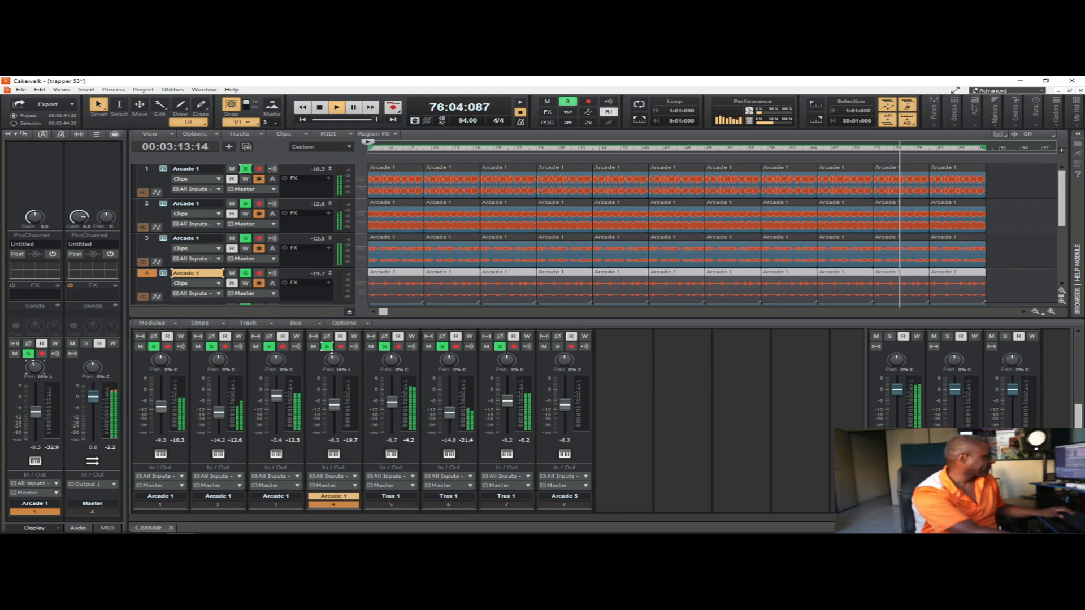
# Step: Clear the solo from all tracks and solo only track 4
pyautogui.click(567, 102)
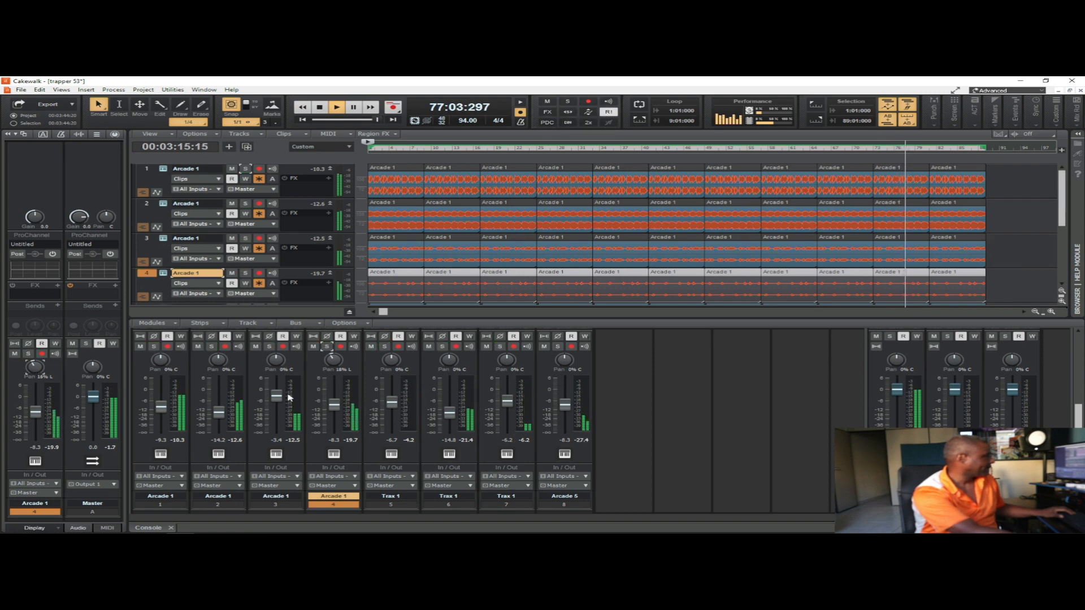
pyautogui.click(327, 346)
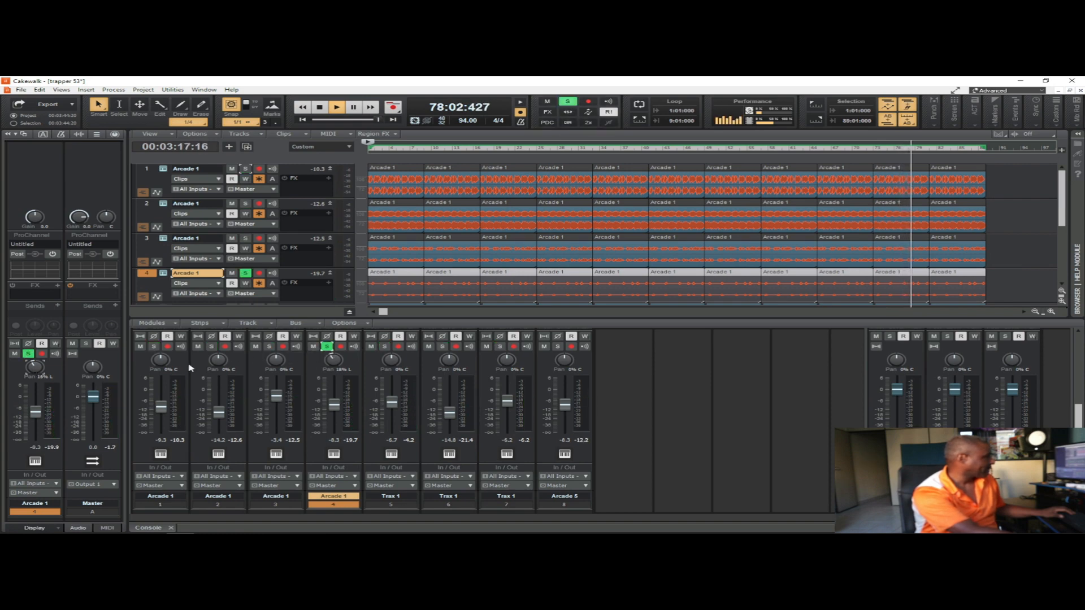